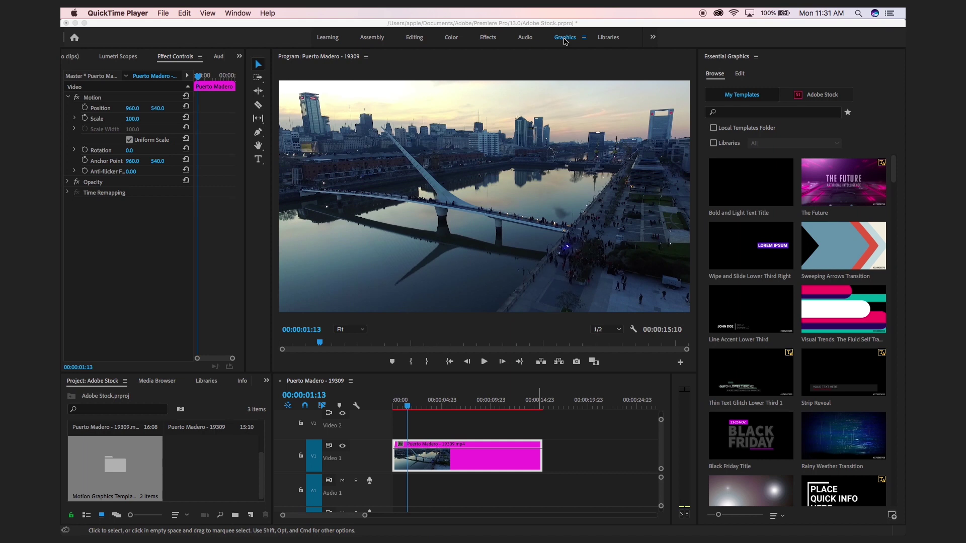
Bring Premiere Pro with the Puerto Madero - 19309 drone sequence to the front
click(777, 70)
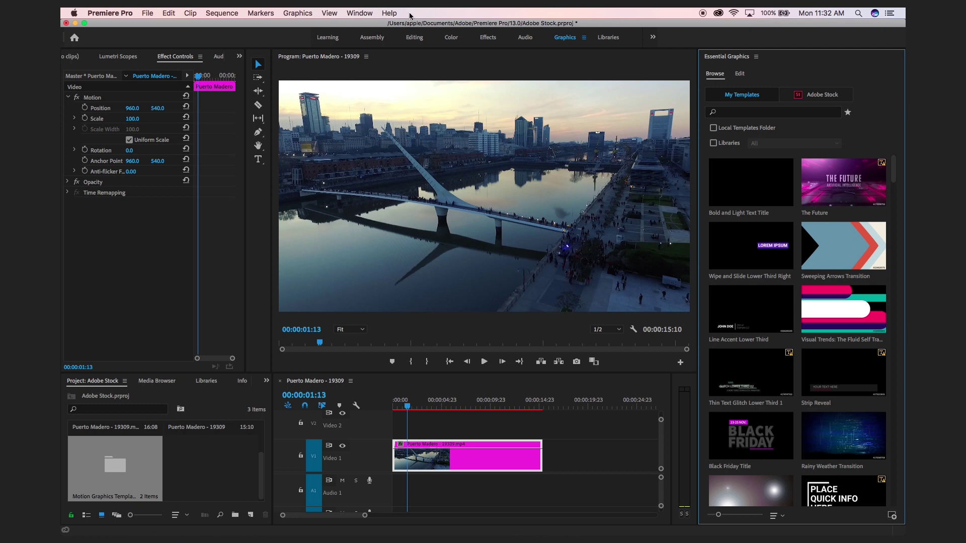
Apply the Graphics workspace and show the empty Essential Graphics Edit view
click(357, 14)
mouse_move(358, 27)
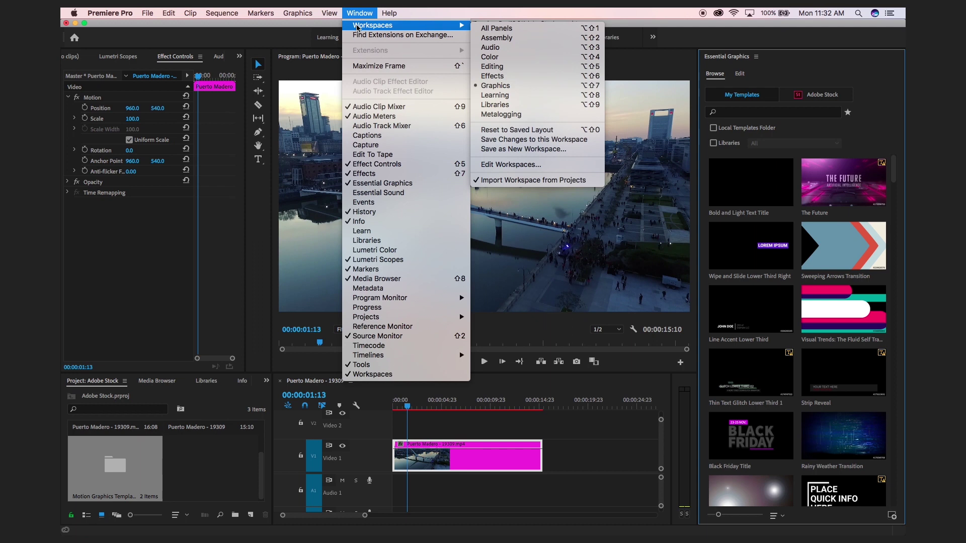
click(509, 87)
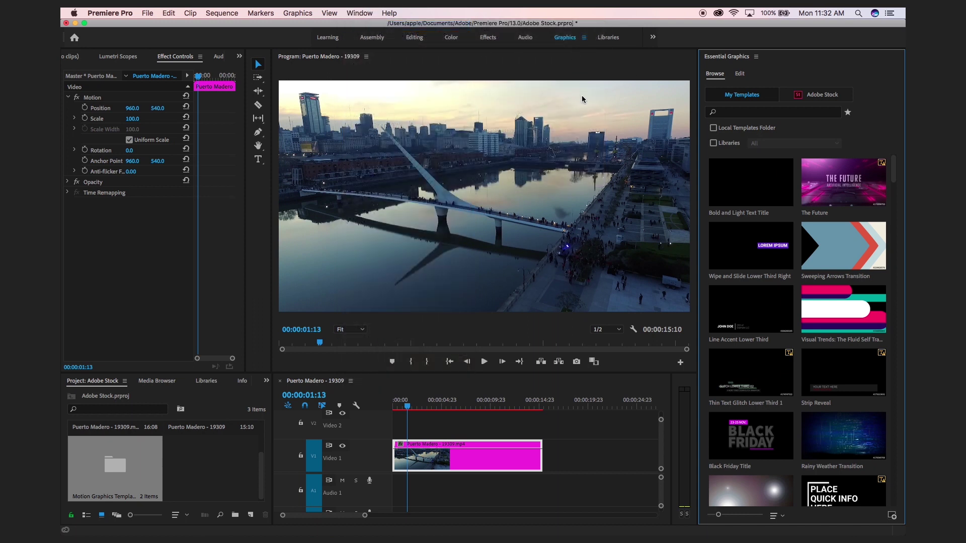
click(771, 71)
click(738, 74)
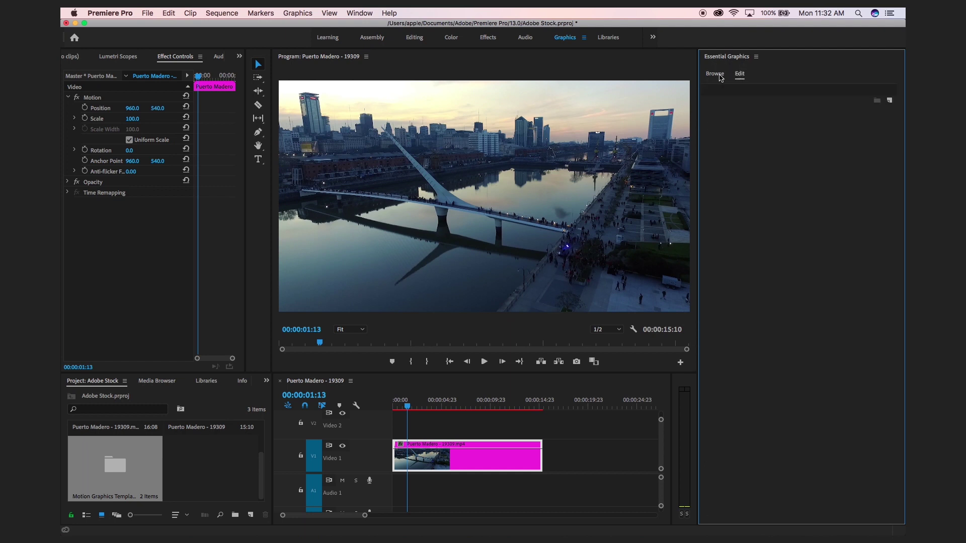
Browse Essential Graphics templates from Adobe Stock instead of the local templates
click(719, 75)
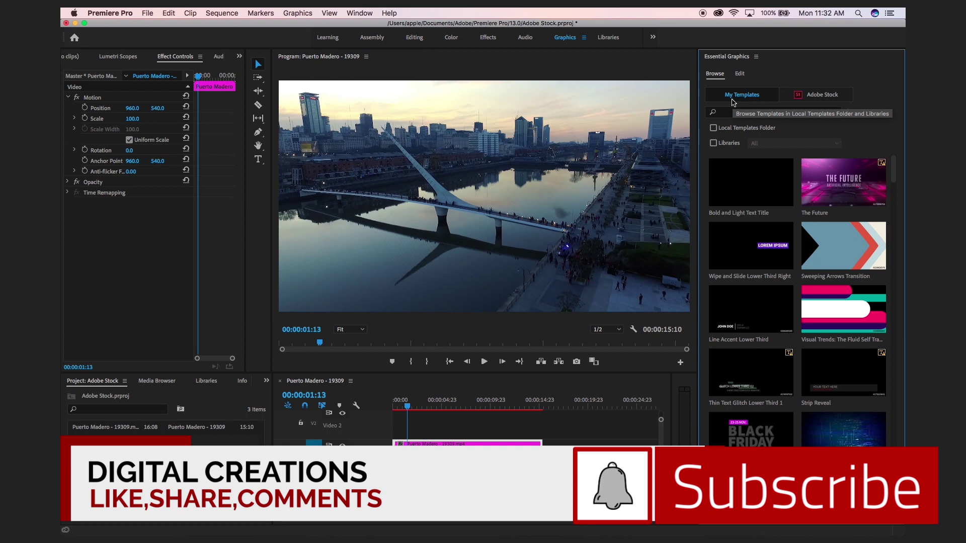
click(817, 97)
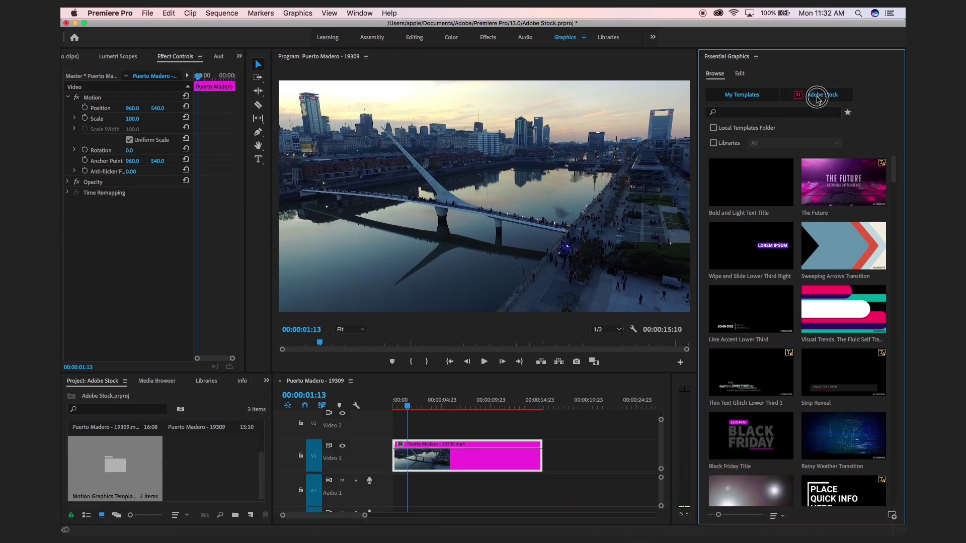
click(749, 98)
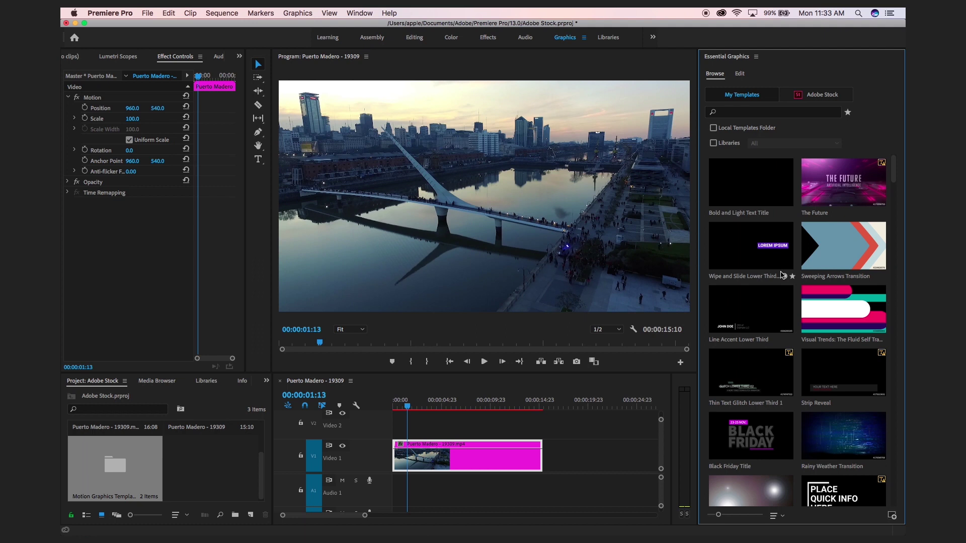
click(821, 98)
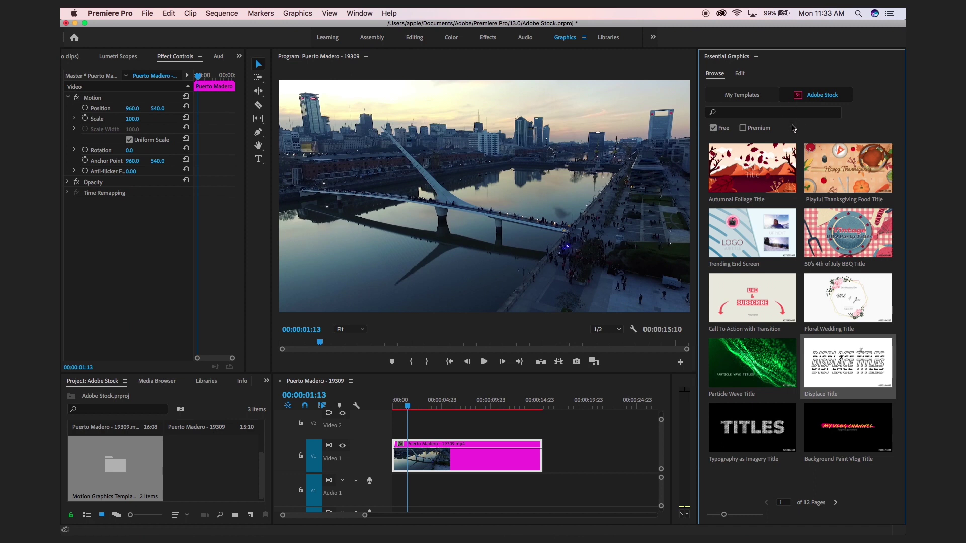
Search Adobe Stock for free 'lower third' templates
click(745, 115)
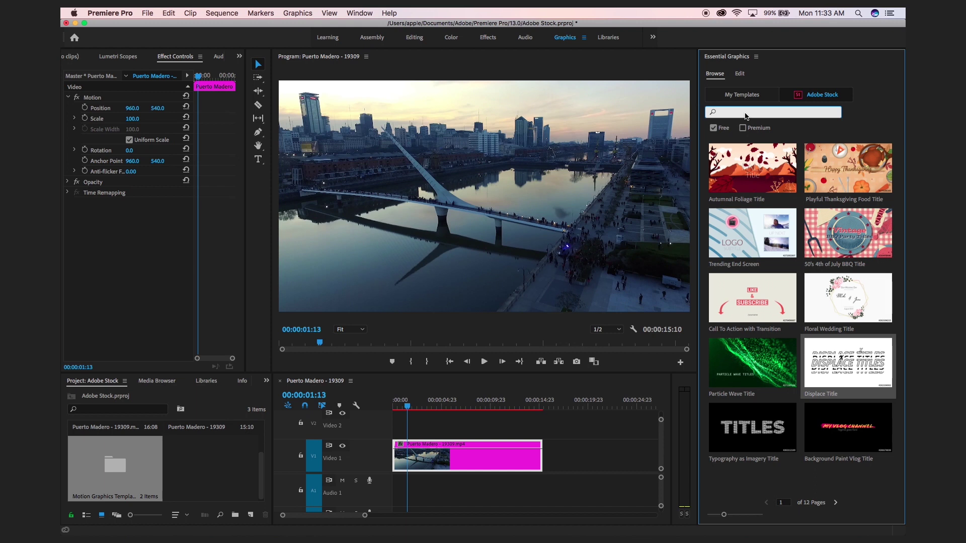
click(714, 129)
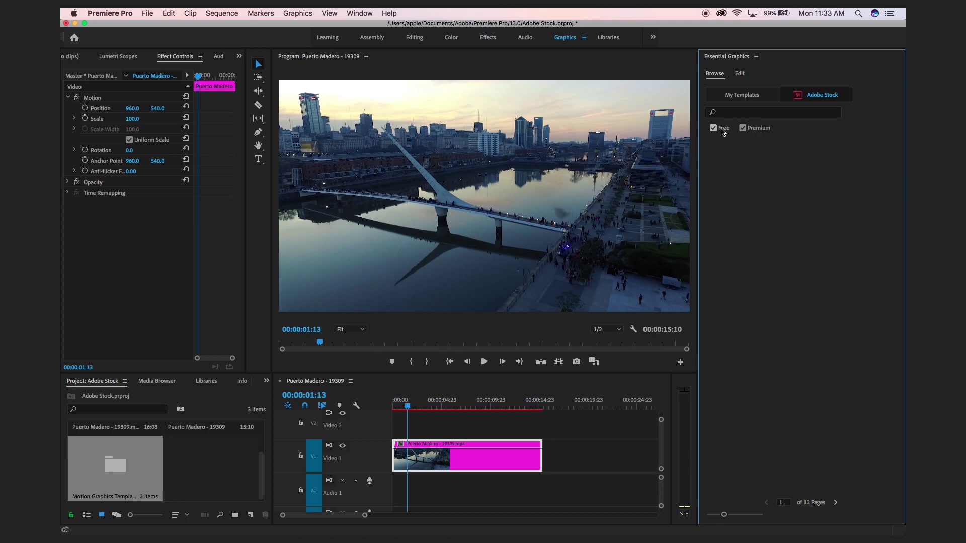
click(723, 131)
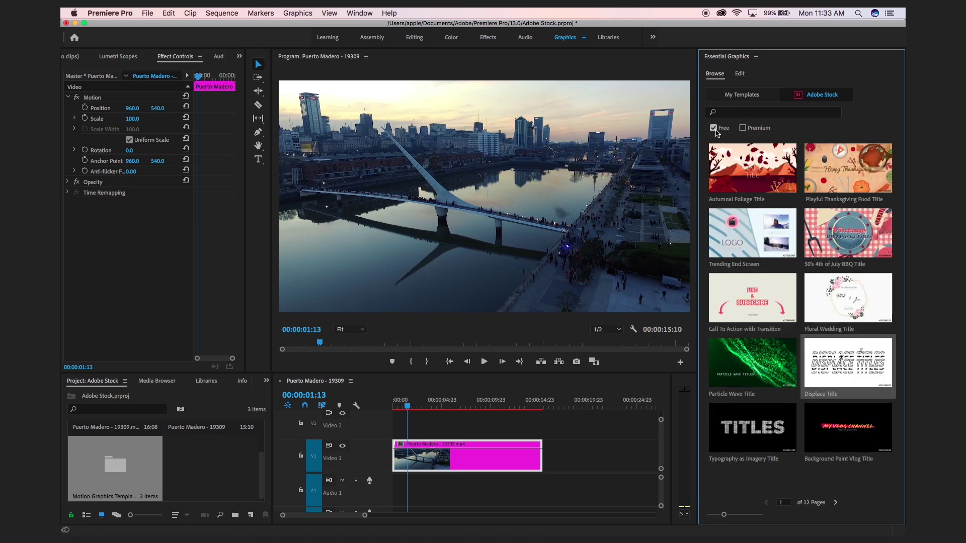
click(726, 113)
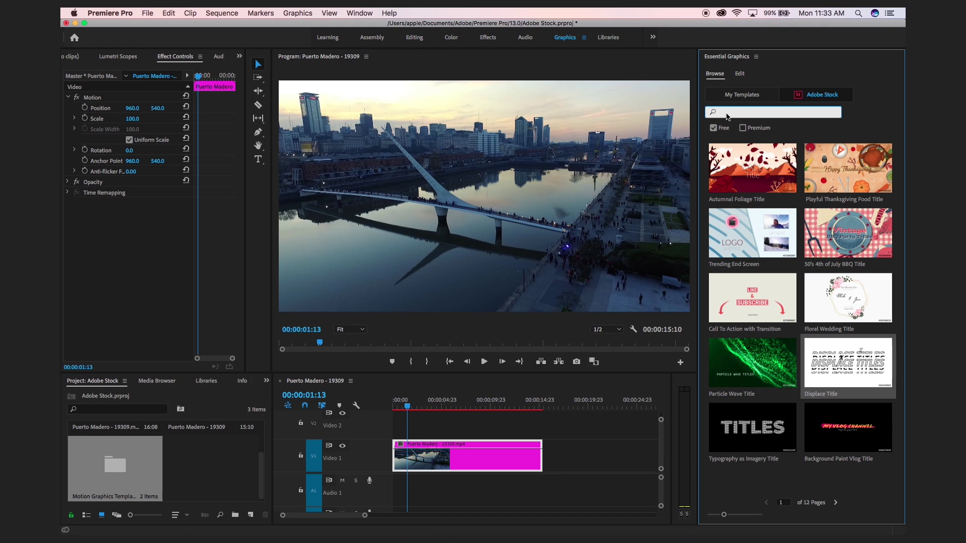
text(lower thirds)
key(Return)
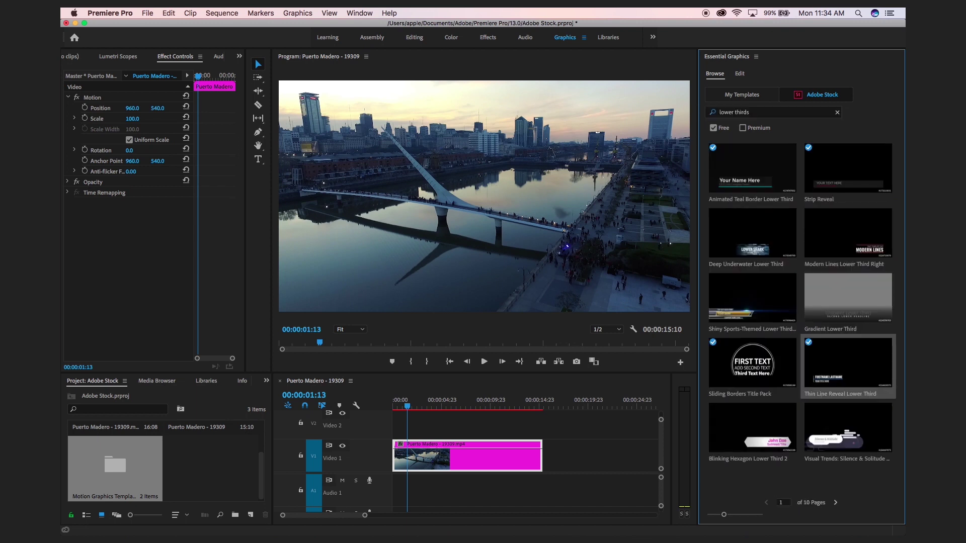
Page through the free lower thirds results to page 5
mouse_move(795, 221)
click(713, 128)
click(835, 503)
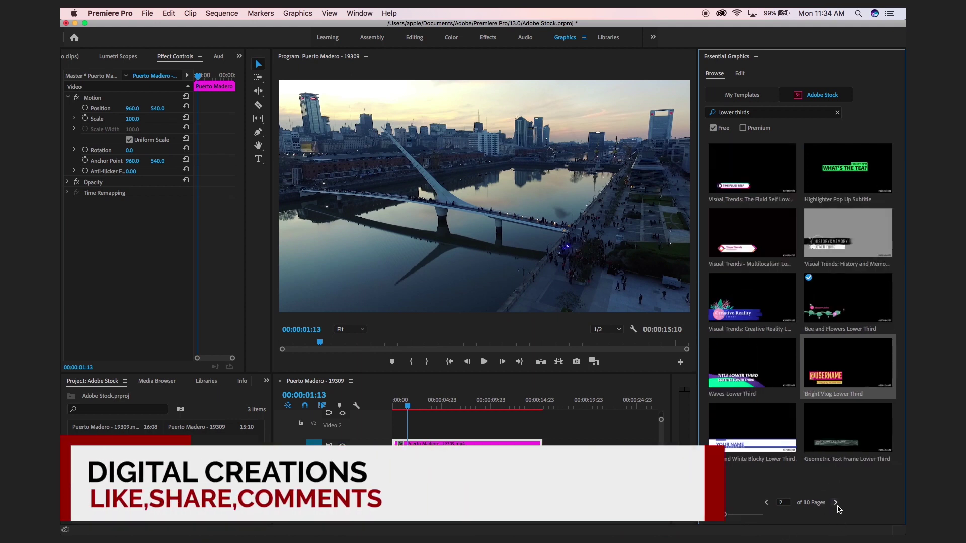
click(835, 503)
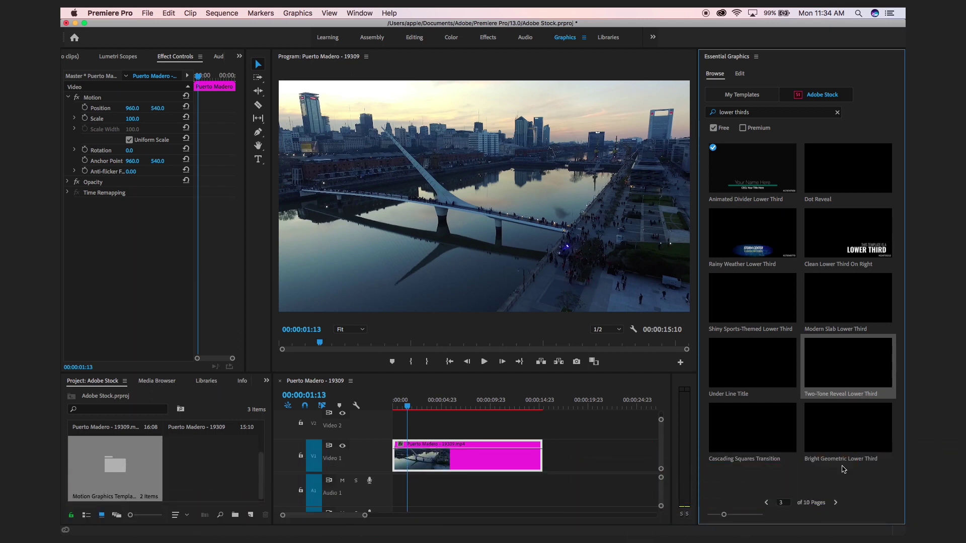
click(836, 503)
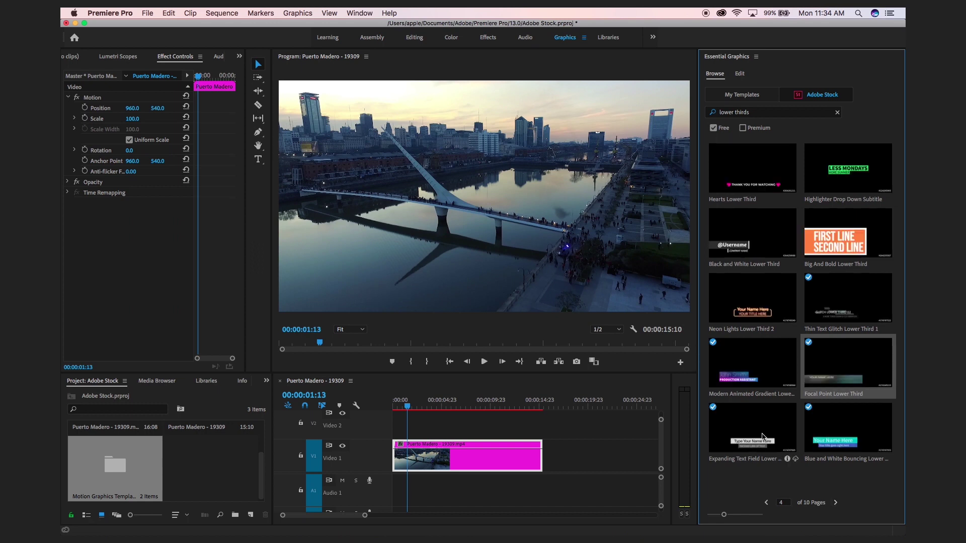
click(836, 503)
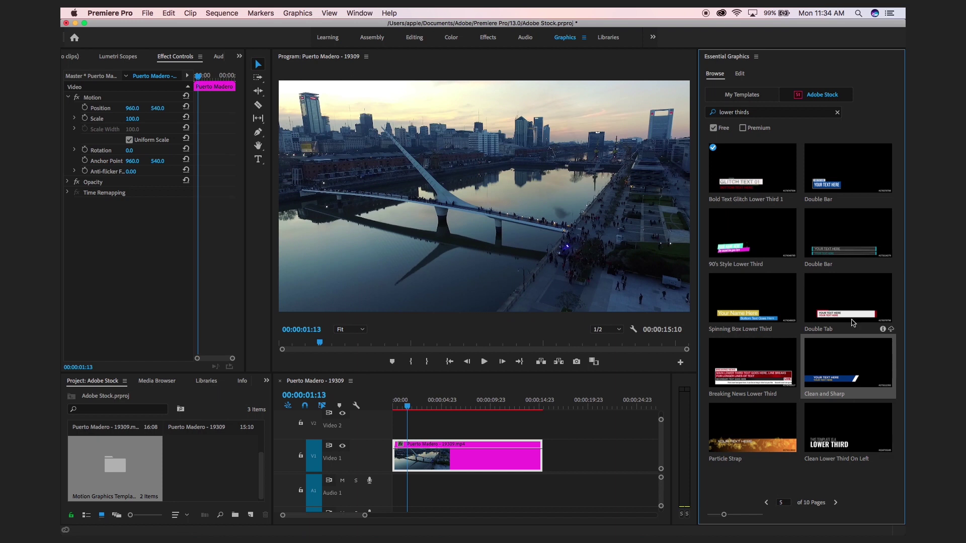
Check the Double Tab template's details, then return to the results
click(883, 329)
mouse_move(730, 166)
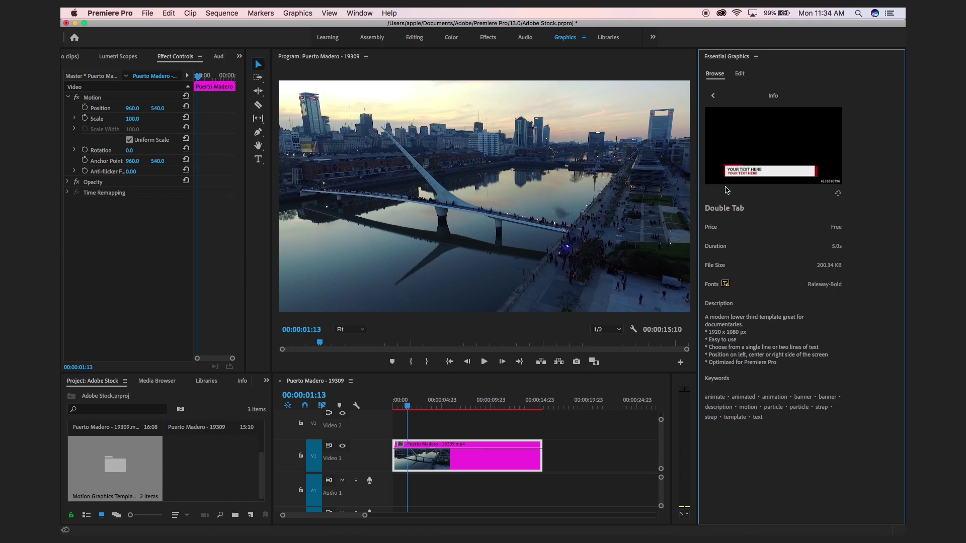
click(714, 97)
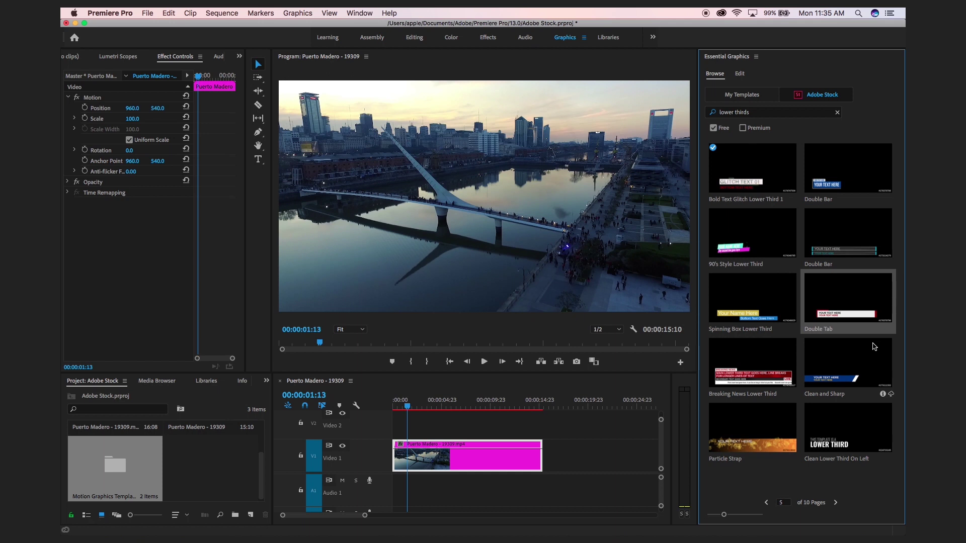
mouse_move(889, 331)
Place Double Tab on V2 at the sequence start, preview it, and select it for editing
drag(845, 313, 396, 412)
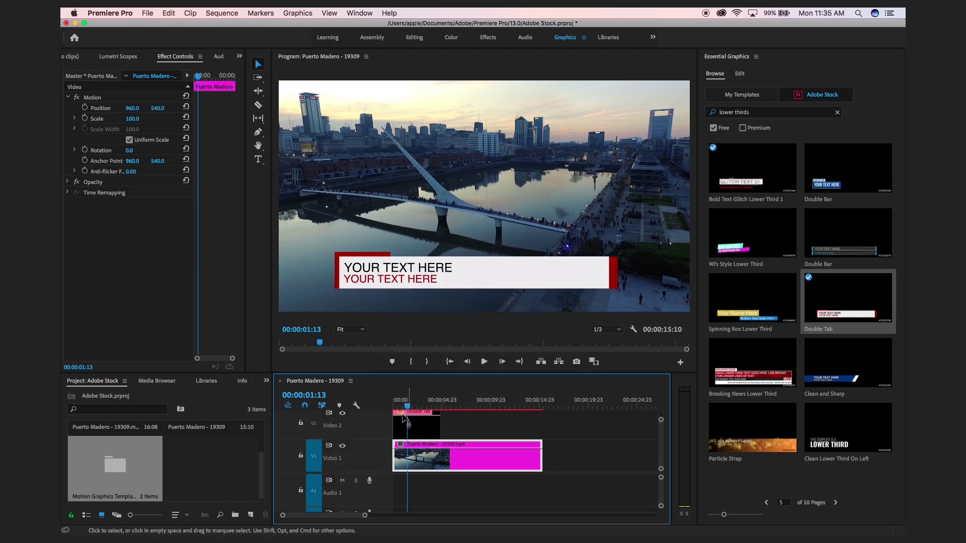
drag(407, 402, 399, 412)
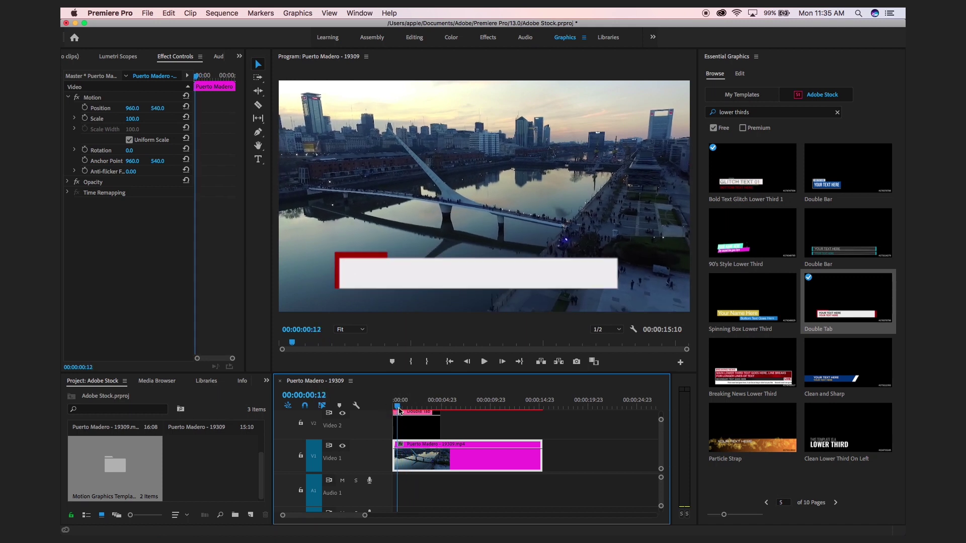
key(space)
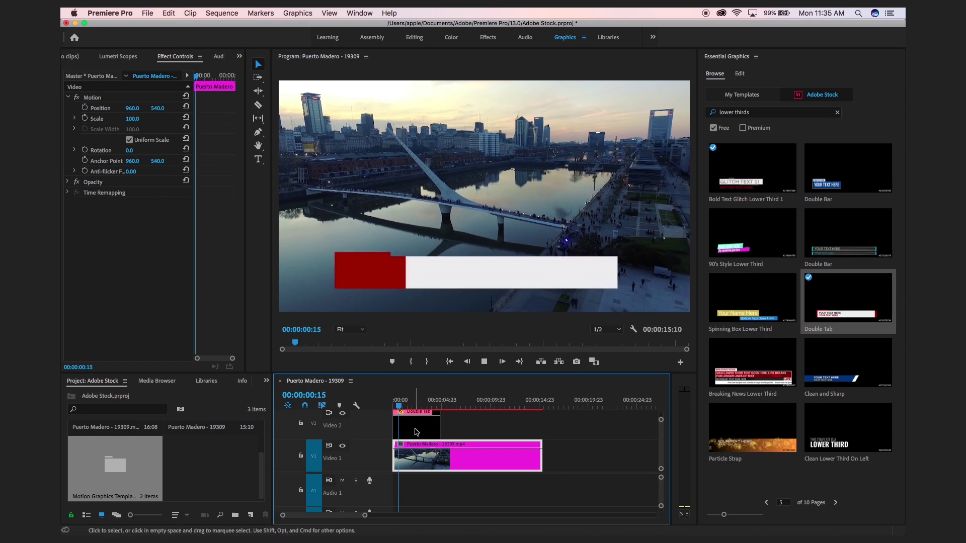
key(space)
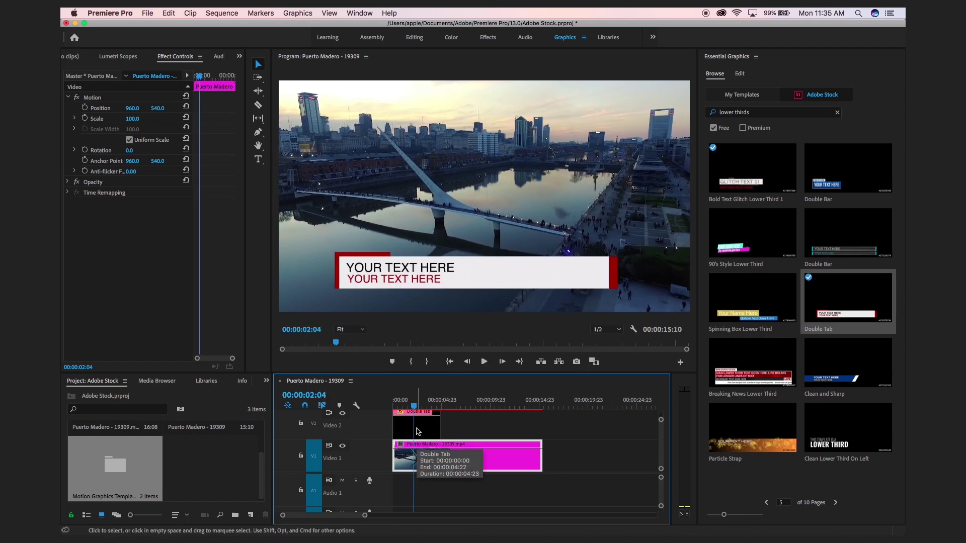
click(416, 431)
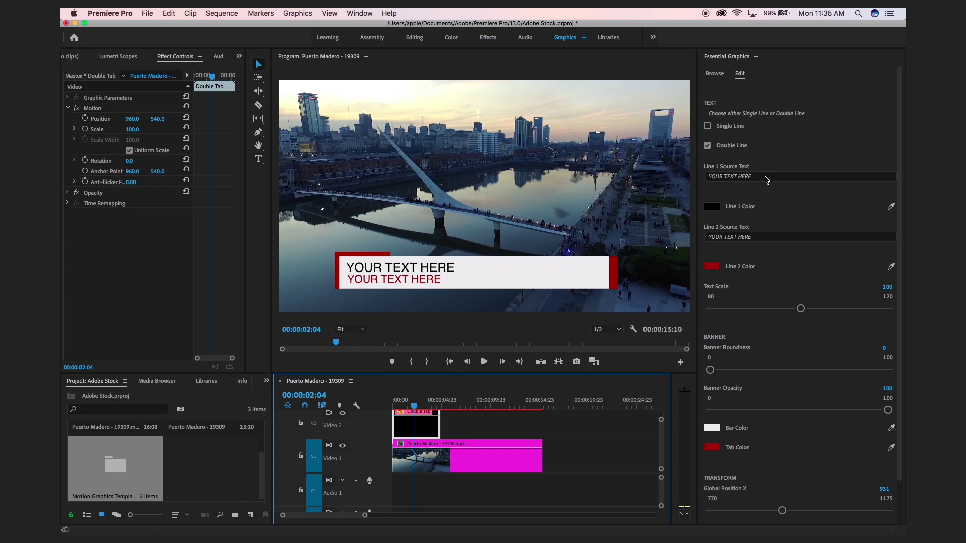
Set the lower third text to 'Digital Creations' on line 1 and 'Subscribe' on line 2
click(766, 178)
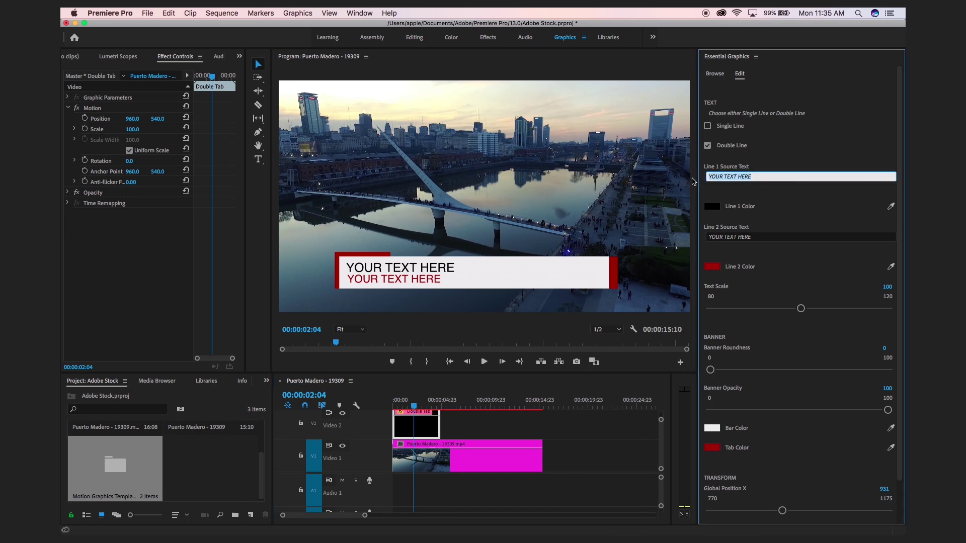
text(Digital Creations)
key(Return)
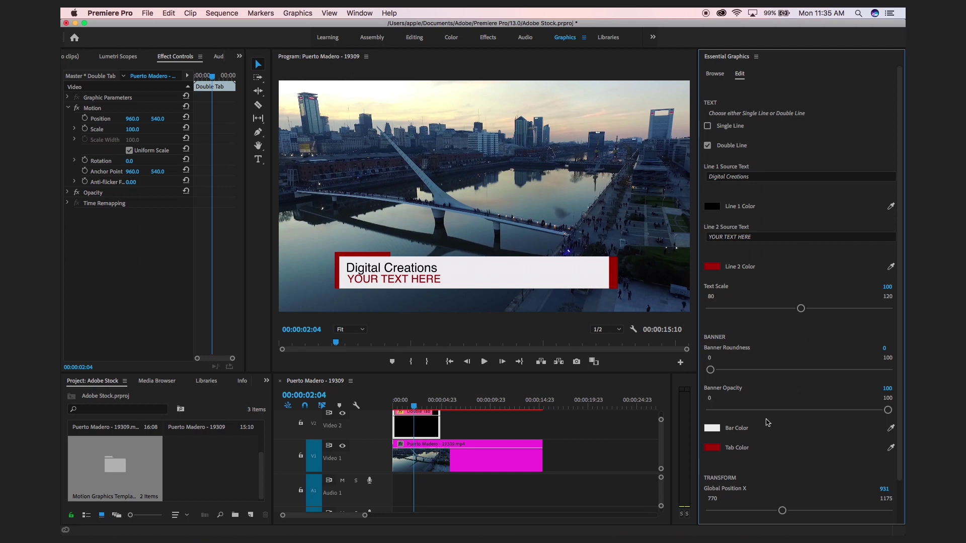
click(780, 239)
text(S)
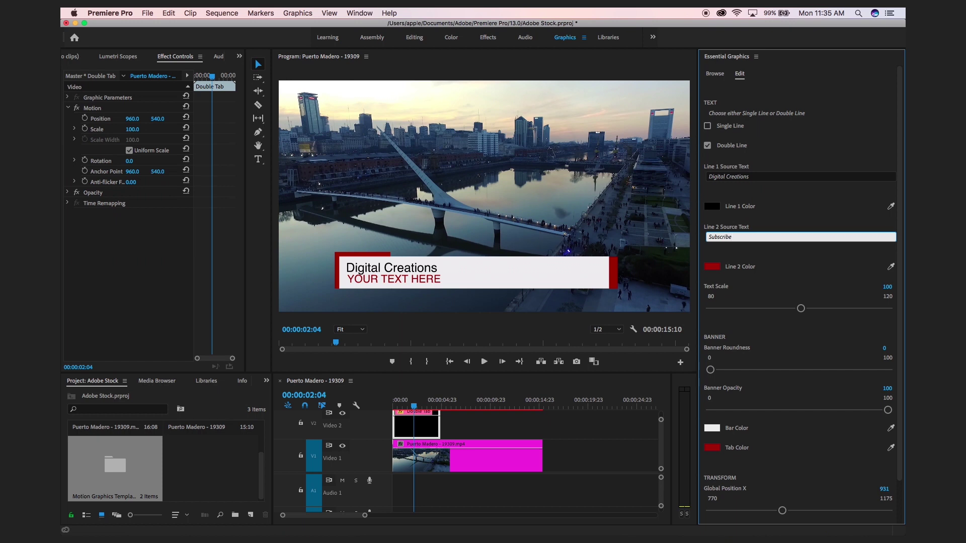
text(ubscribe)
key(Return)
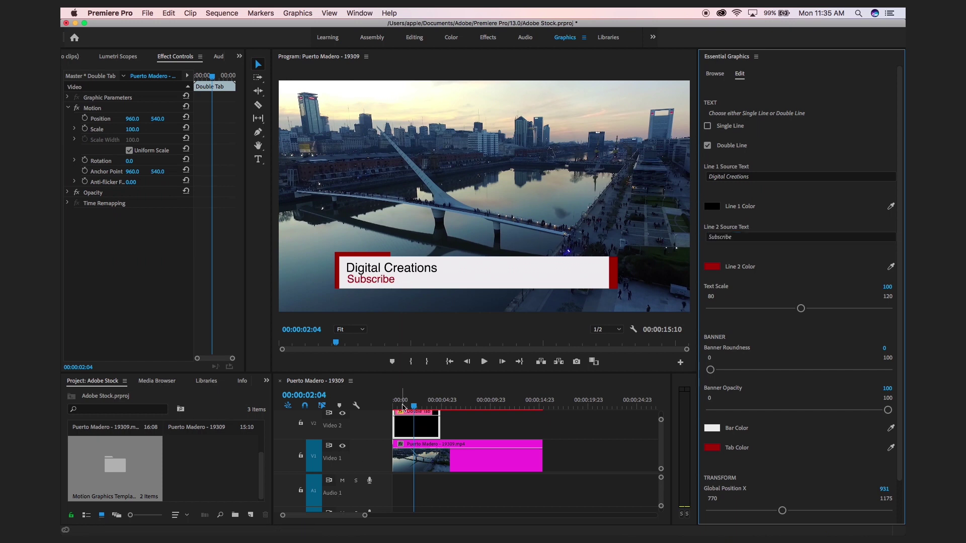
drag(402, 405, 418, 409)
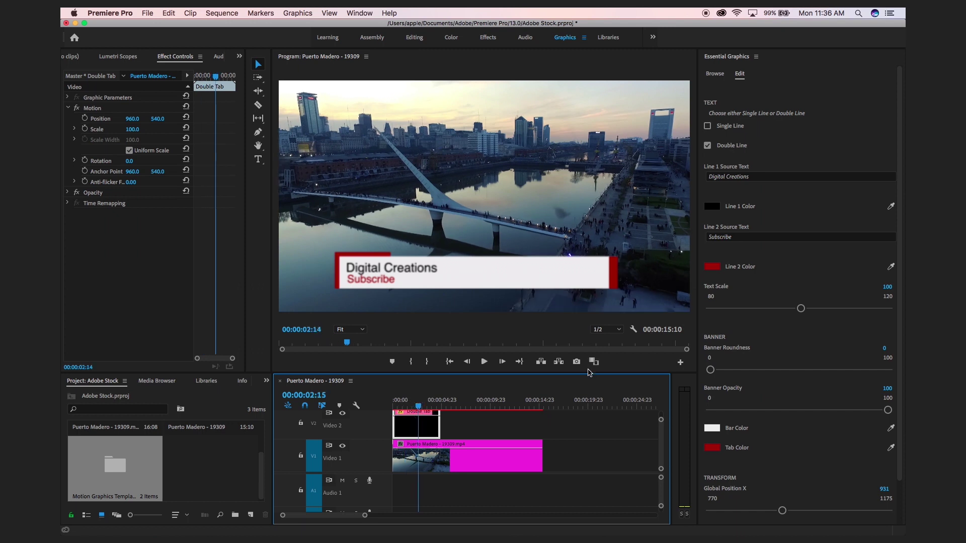
click(715, 75)
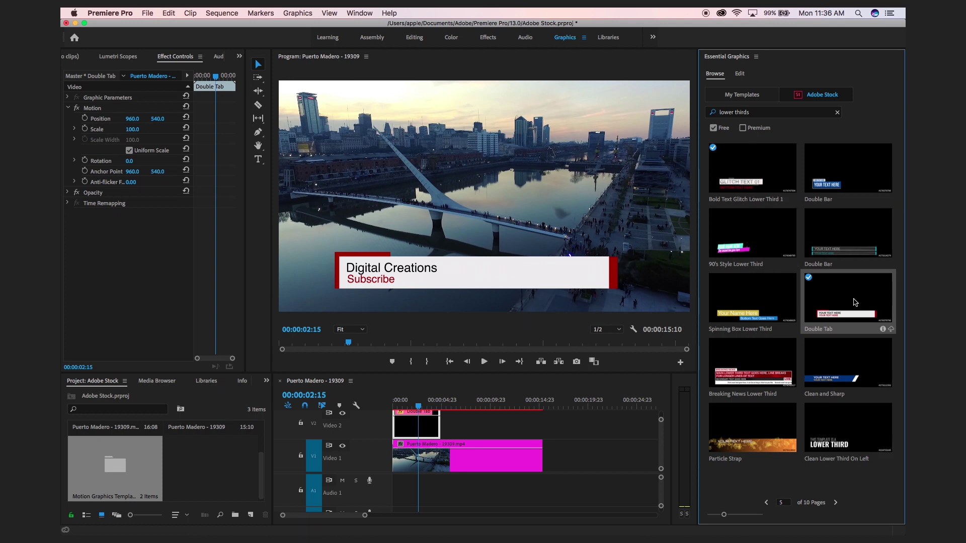
click(765, 384)
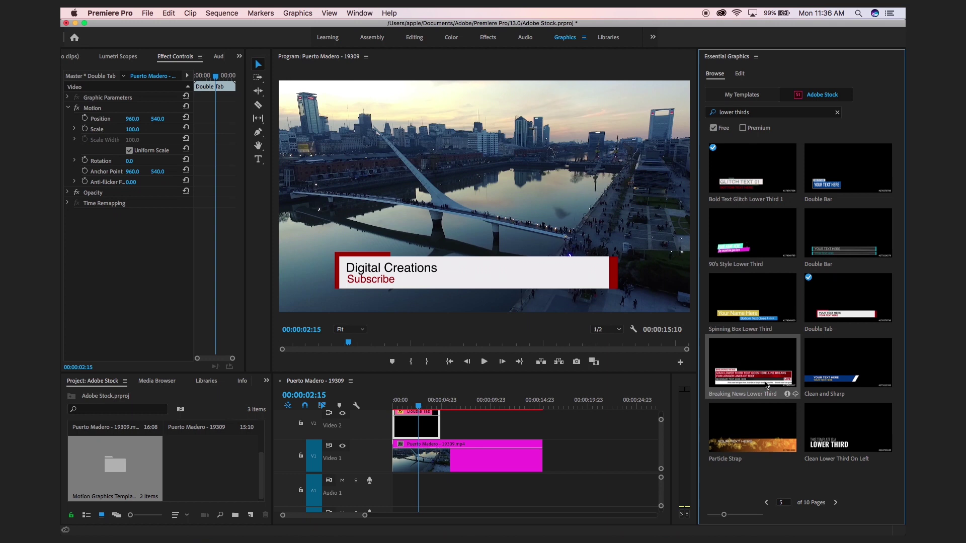
click(788, 394)
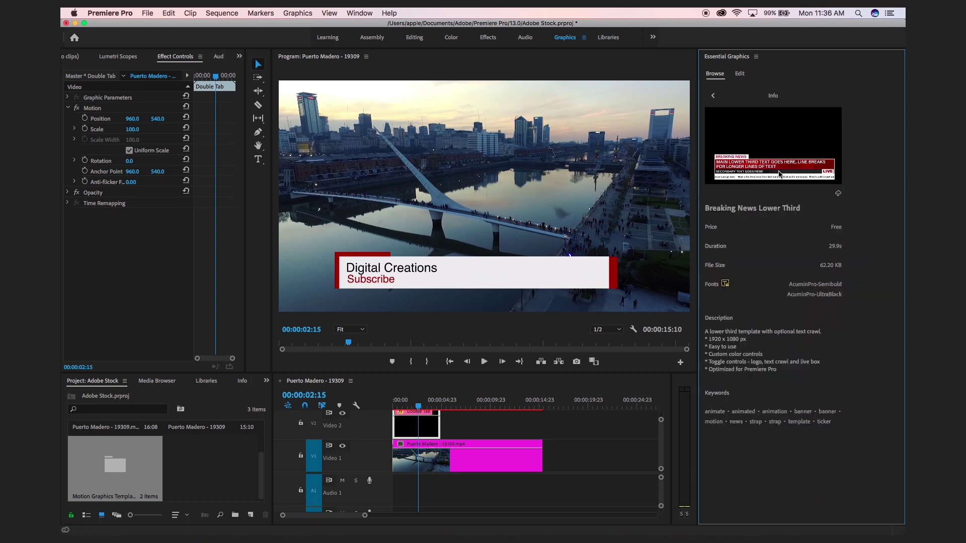
click(713, 95)
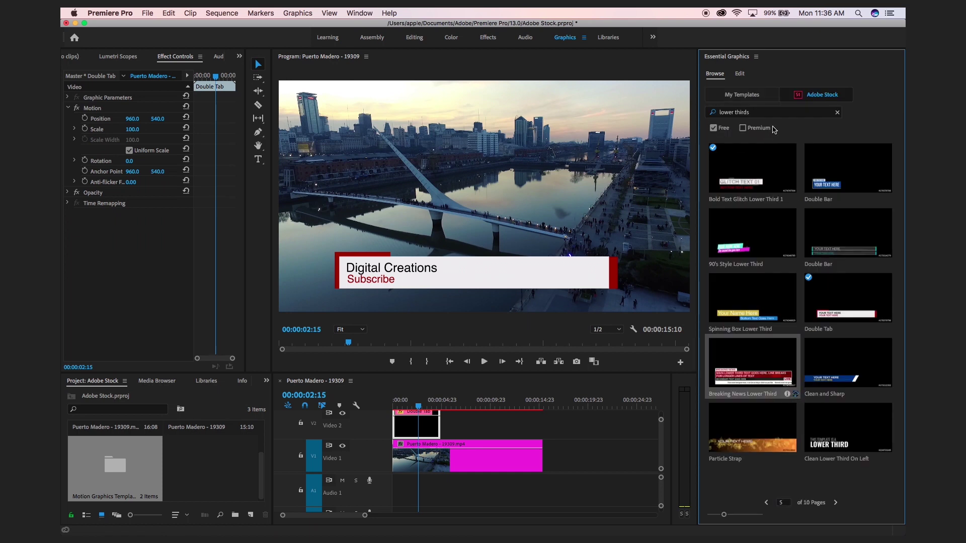
click(762, 370)
Add Breaking News Lower Third to V2 after Double Tab, preview it, and clear the search
drag(762, 370, 456, 422)
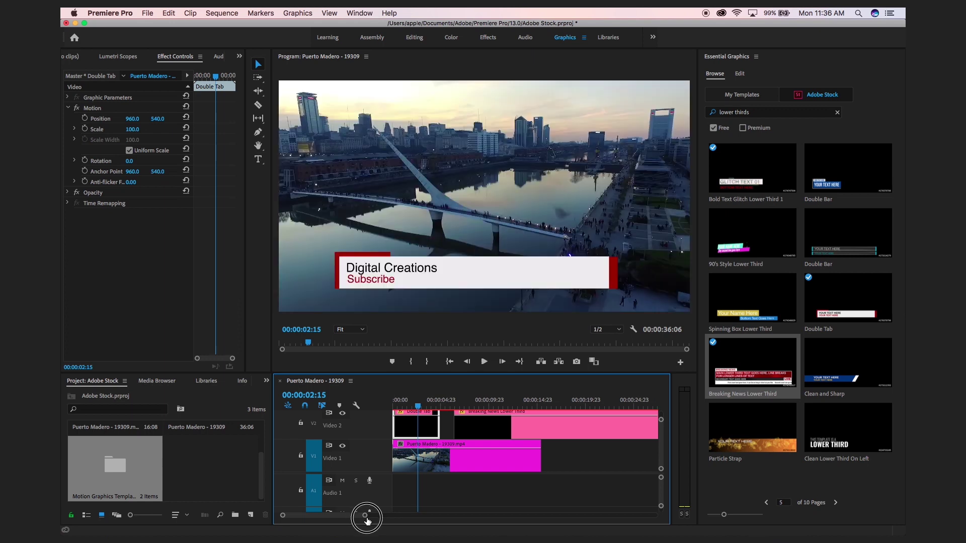
drag(364, 515, 561, 515)
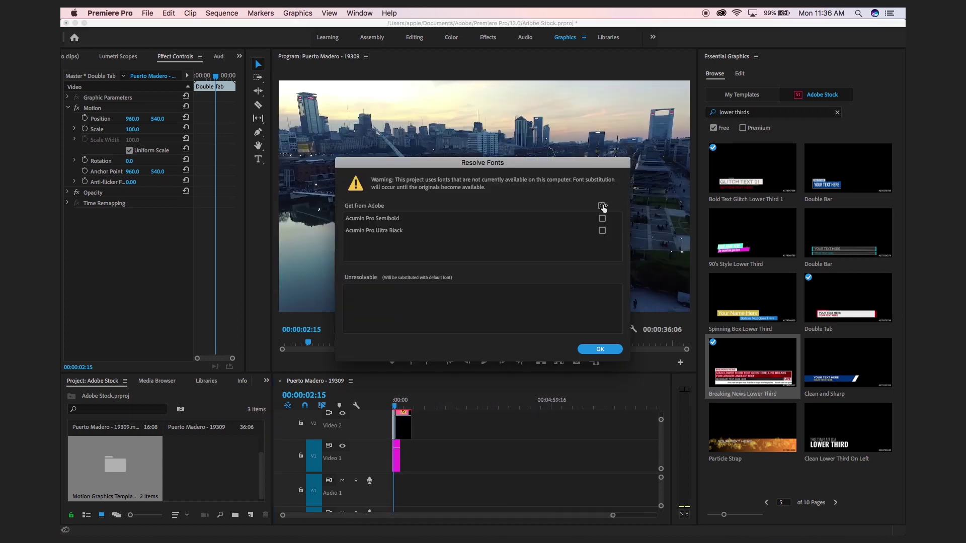
click(600, 349)
drag(483, 401, 462, 403)
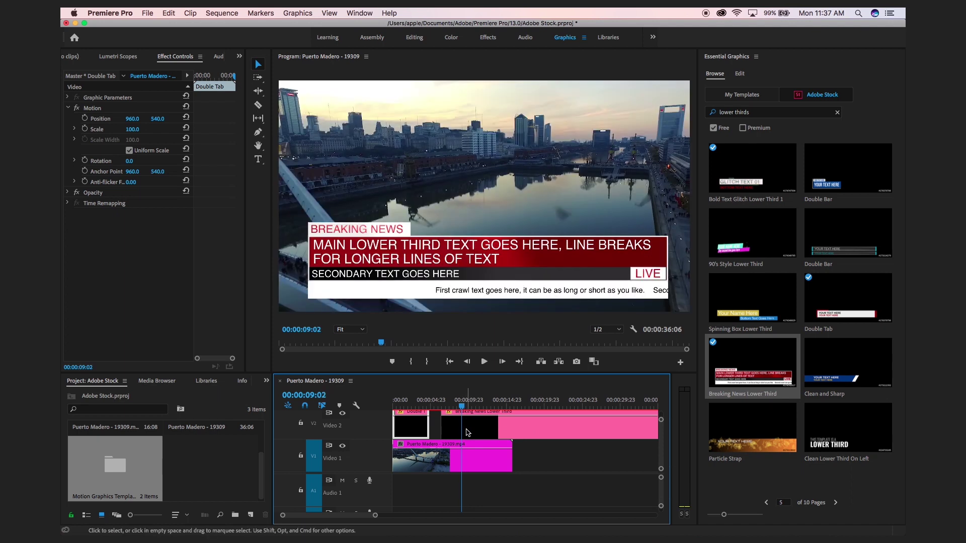
key(space)
drag(468, 404, 410, 403)
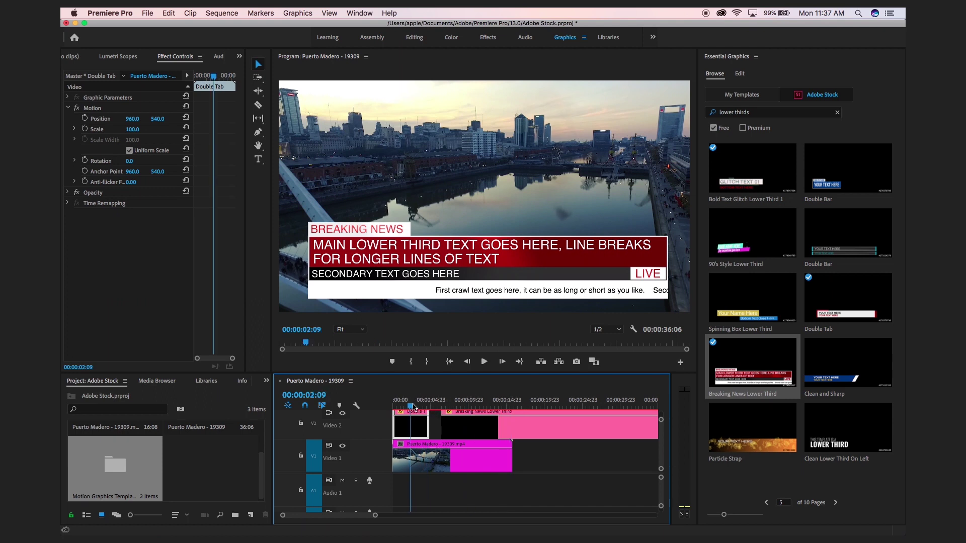
click(837, 113)
click(749, 115)
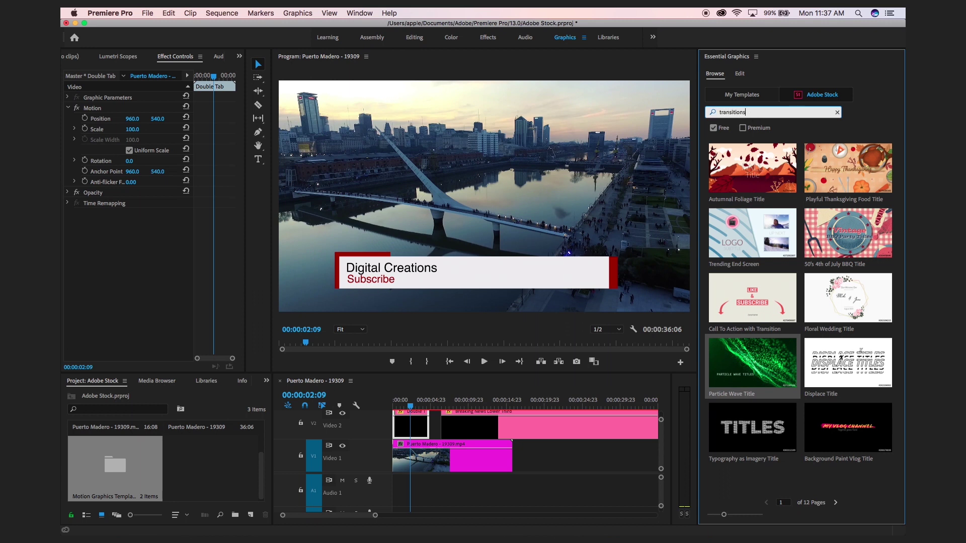
Search 'transitions' and page through the results to page 5 and back to page 1
text(transitions)
key(Return)
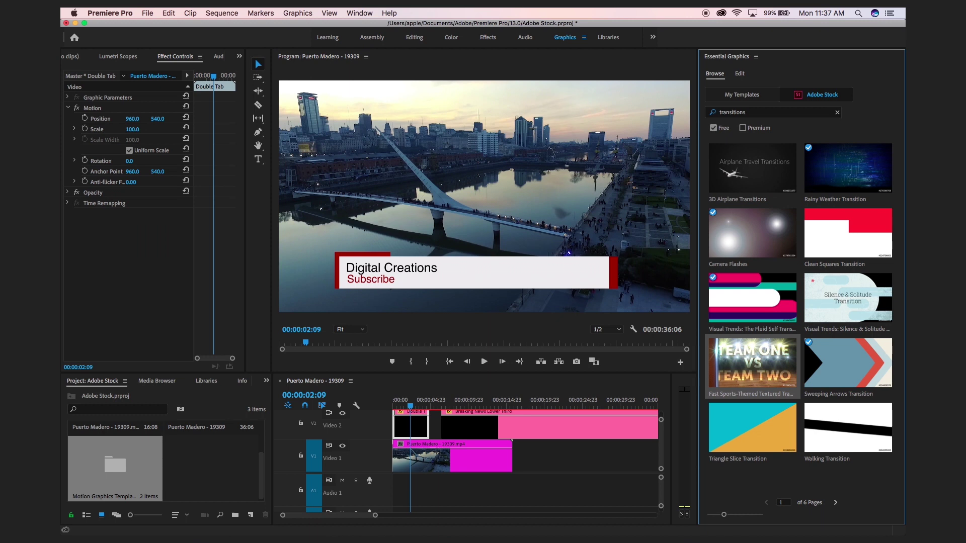
click(836, 502)
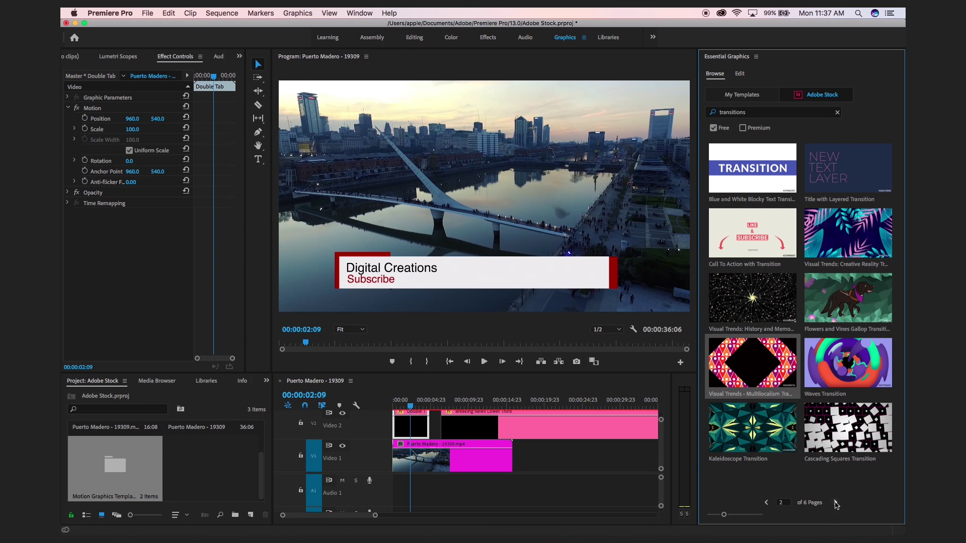
click(836, 503)
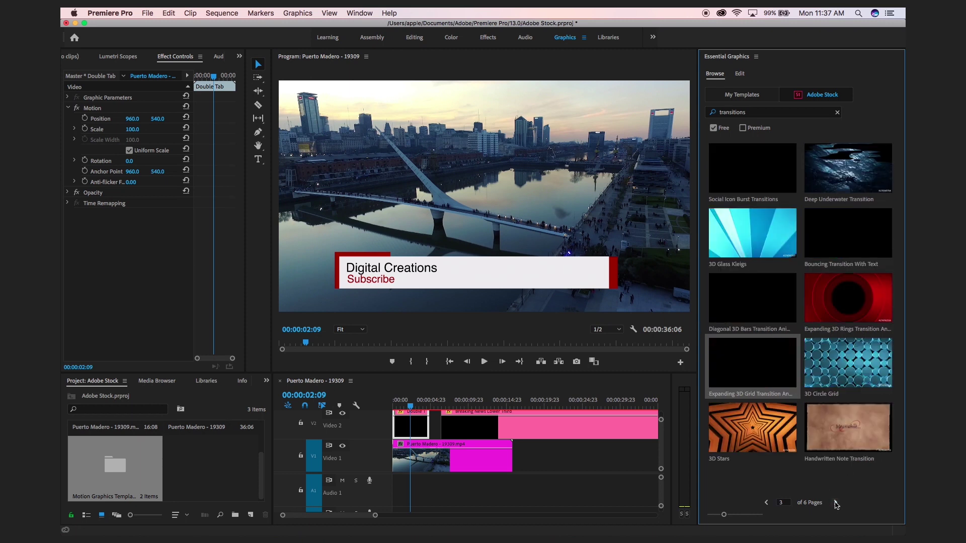
click(836, 503)
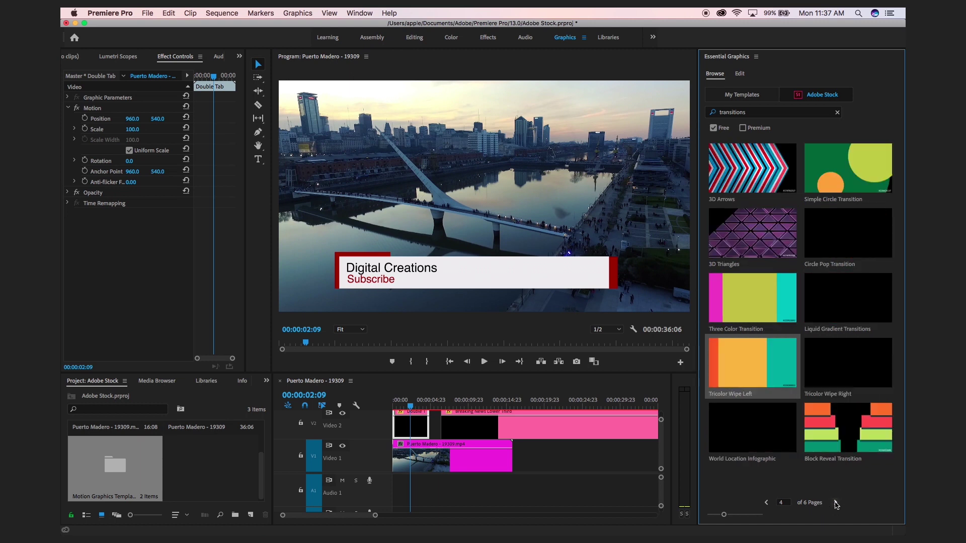
click(835, 503)
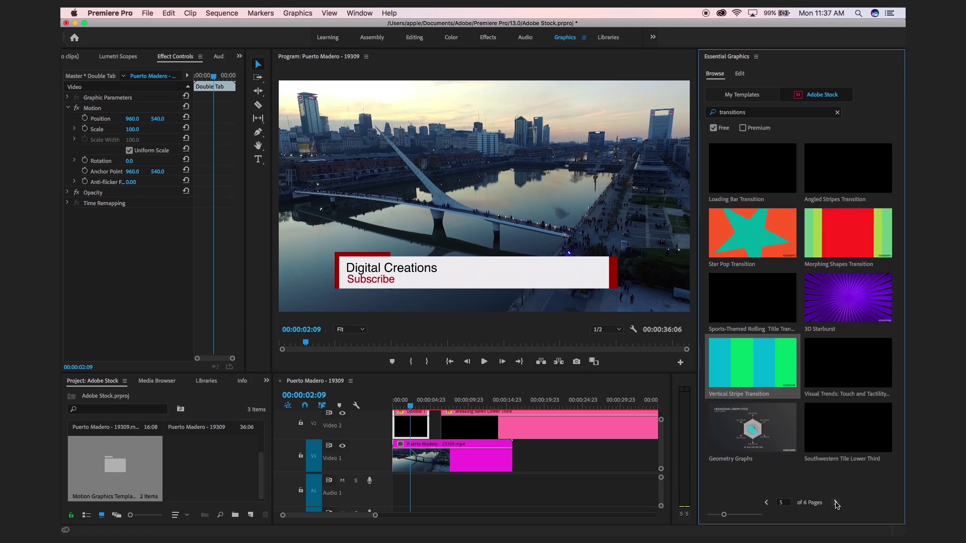
click(766, 502)
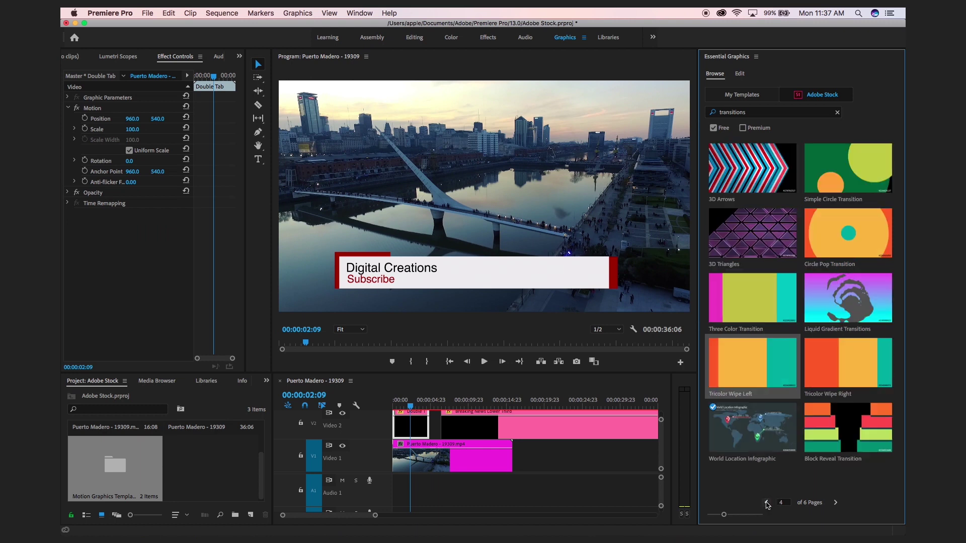
click(766, 503)
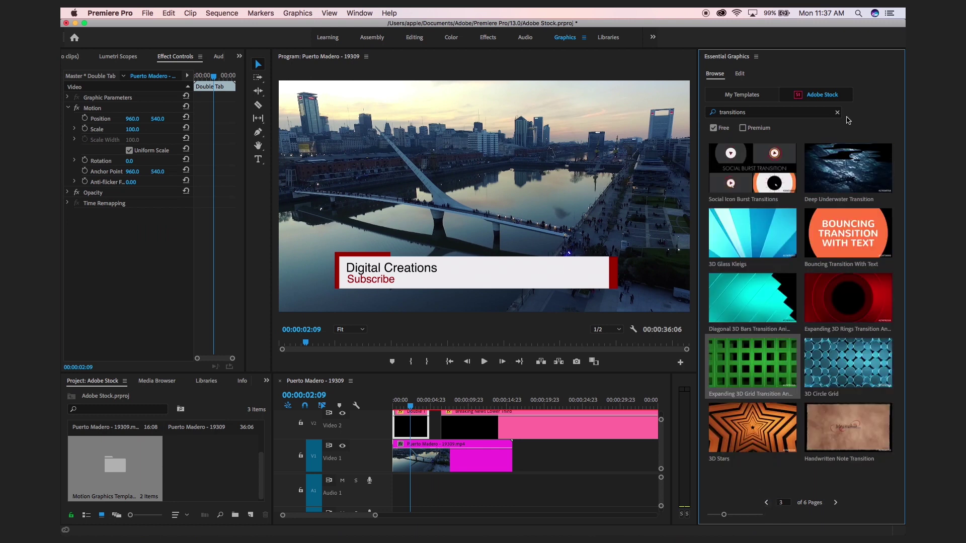
click(766, 503)
click(766, 503)
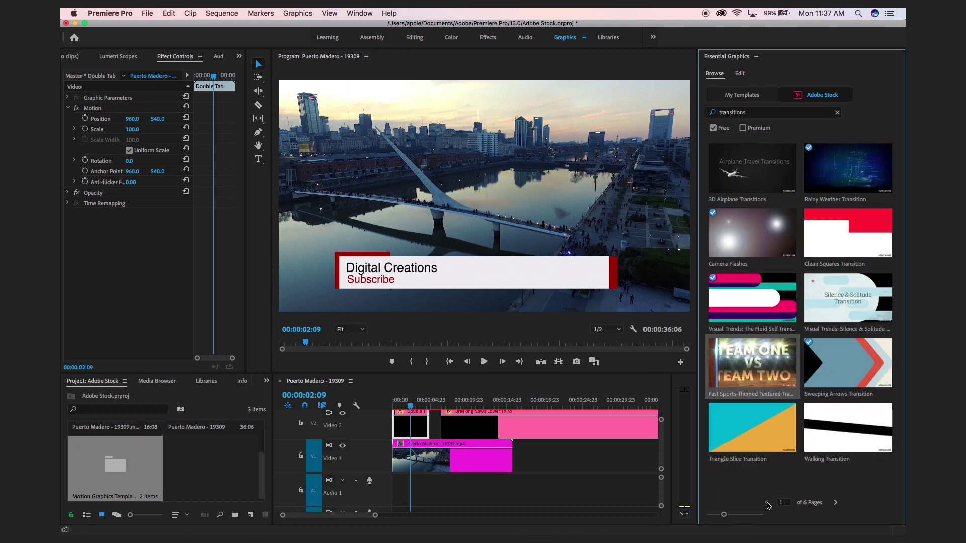
Delete the Breaking News clip and put Sweeping Arrows Transition on V2 in its place
mouse_move(842, 356)
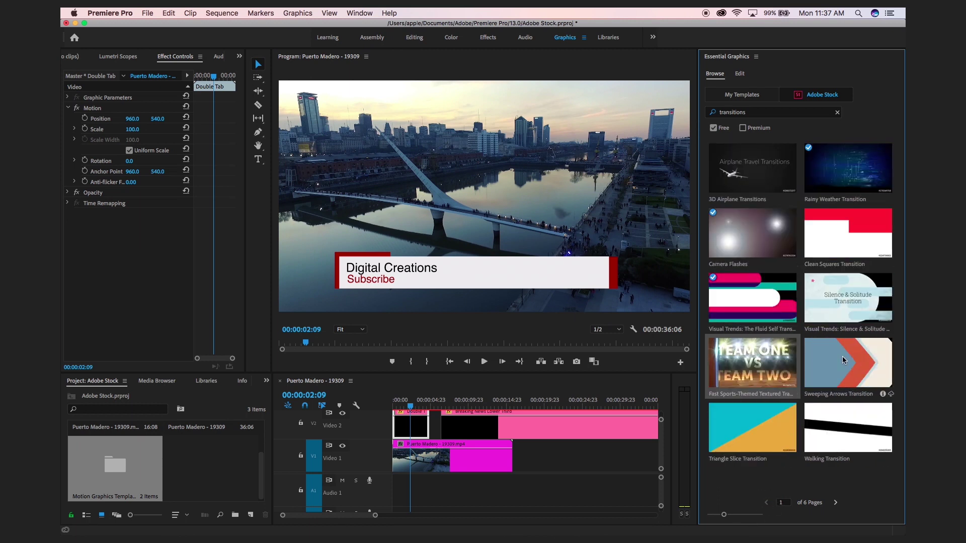
click(891, 394)
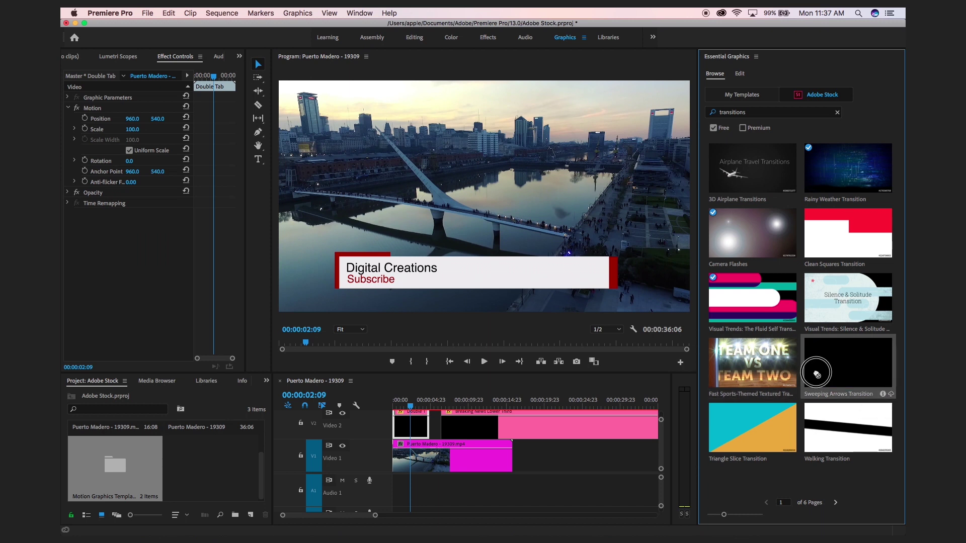
drag(375, 515, 406, 514)
click(444, 430)
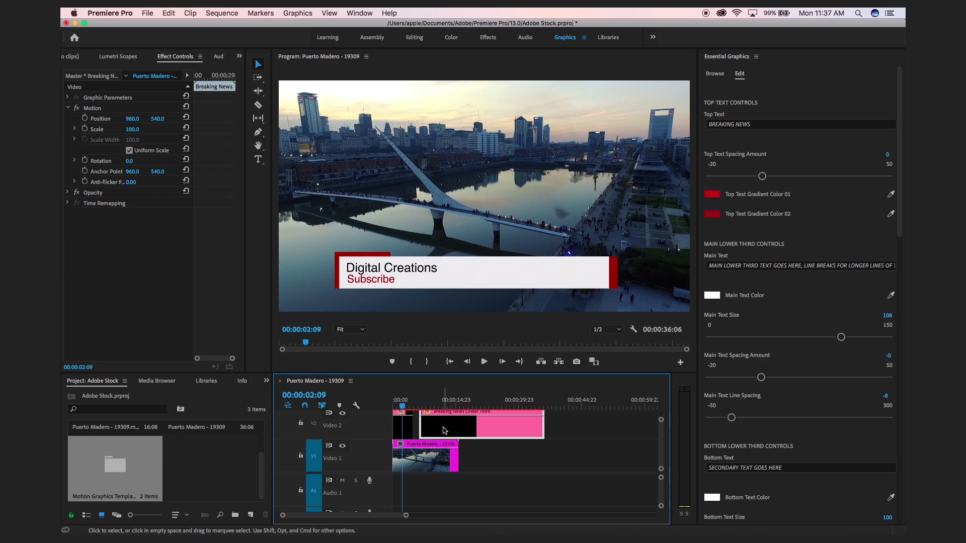
key(Delete)
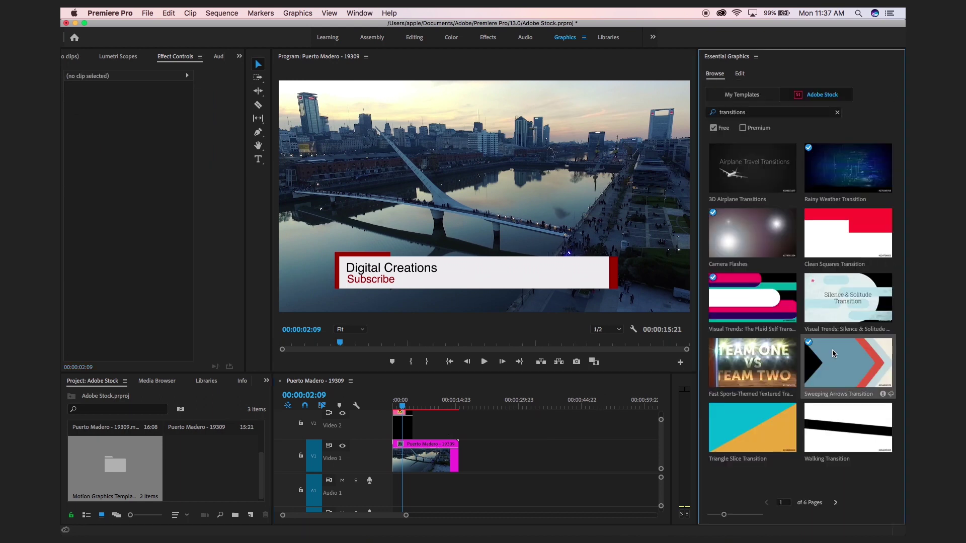
drag(833, 354, 426, 420)
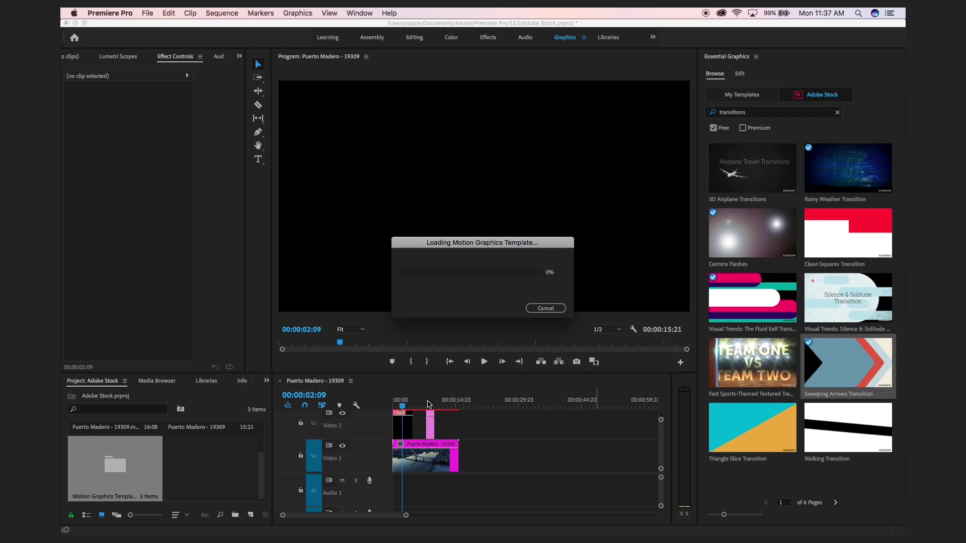
Scrub the Sweeping Arrows Transition around 00:00:08:04 to preview it
click(427, 404)
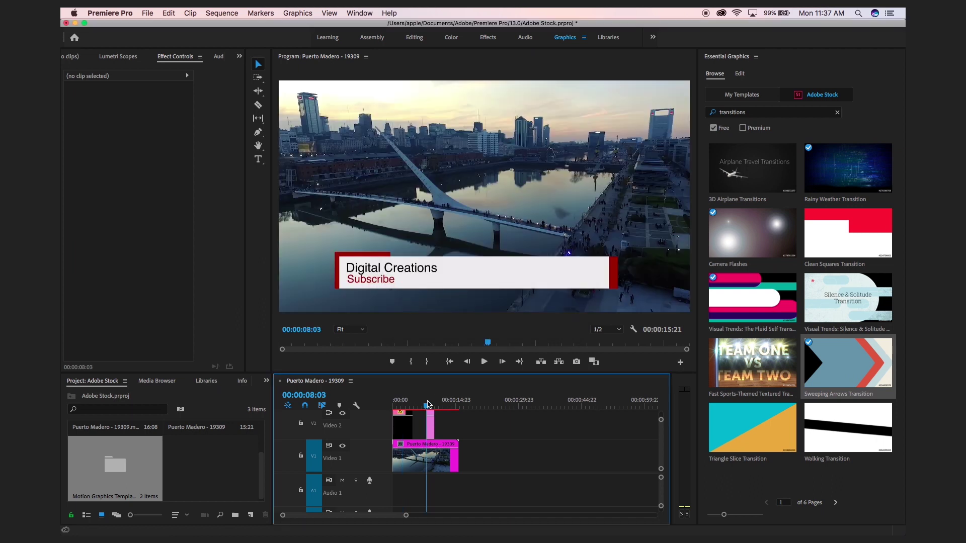
key(=)
click(518, 402)
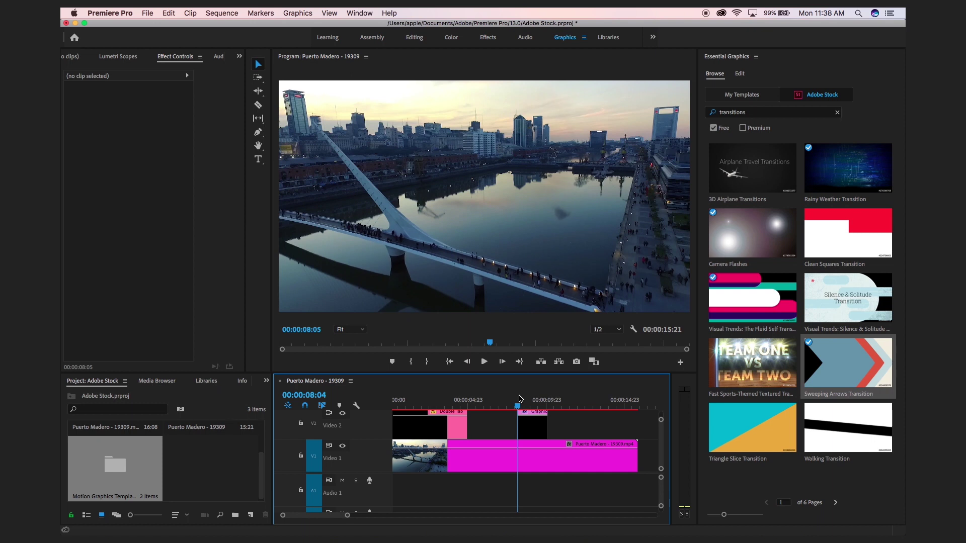
drag(519, 399, 525, 405)
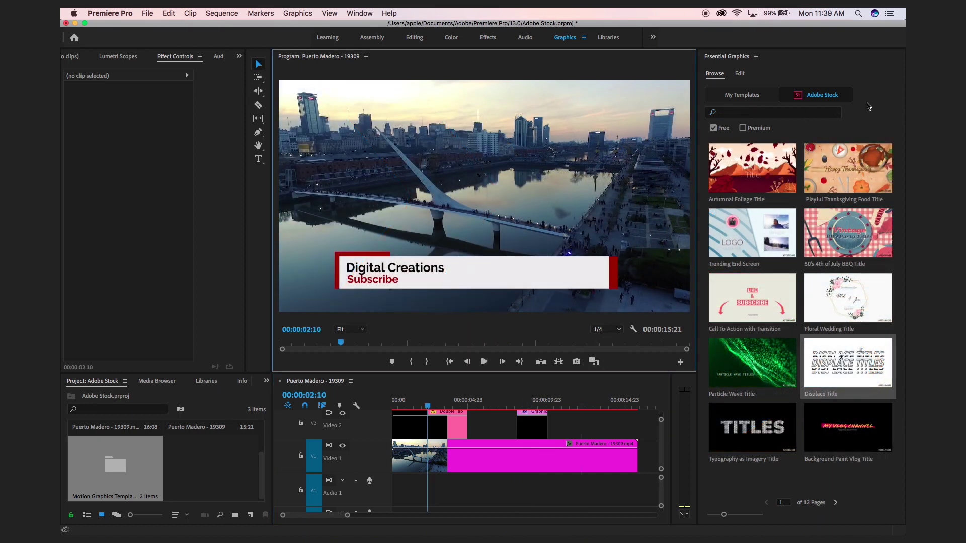
click(871, 106)
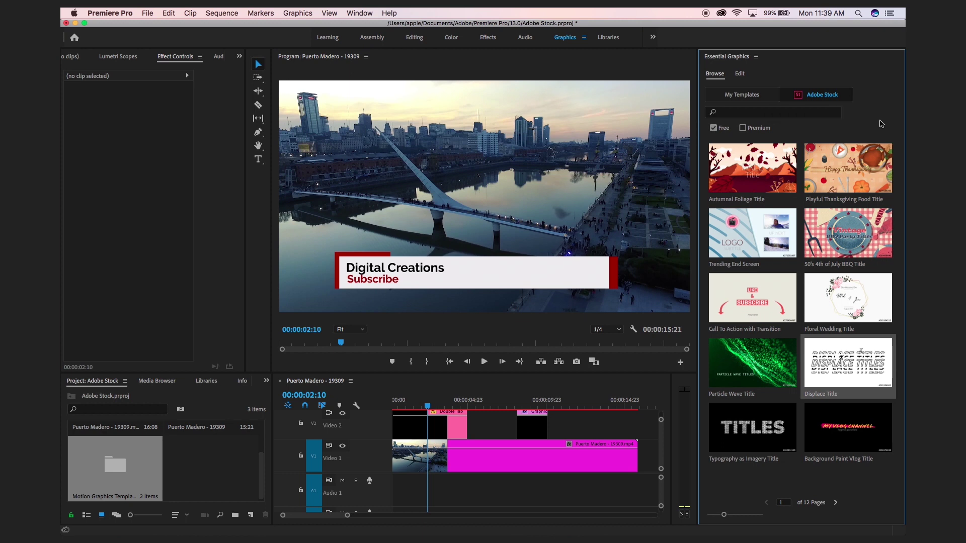
Switch from Premiere Pro past QuickTime to Chrome's Adobe Stock free lower thirds results
key(super+Tab)
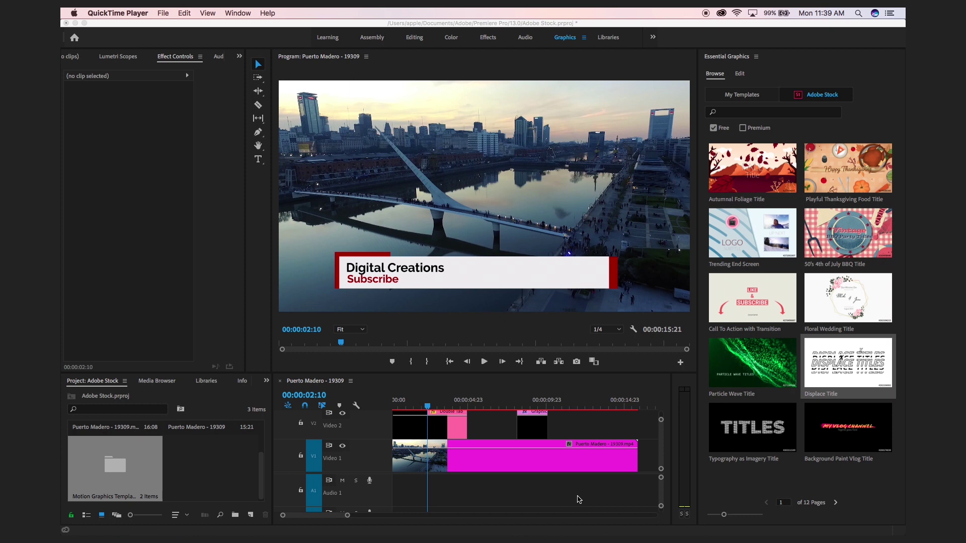
key(super+Tab)
key(super+Tab)
key(super+Tab)
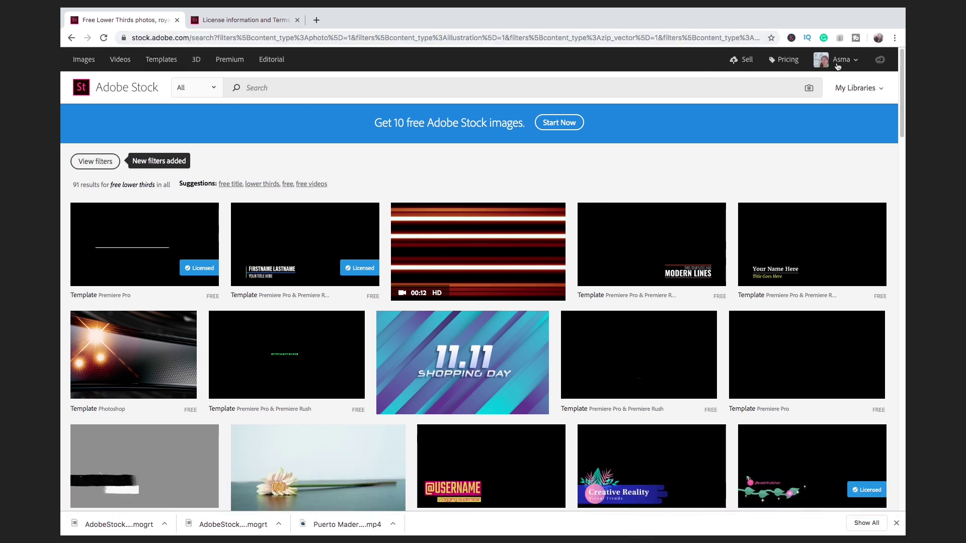
Keep the search category on All and rerun the recent 'free lower thirds' search
click(196, 93)
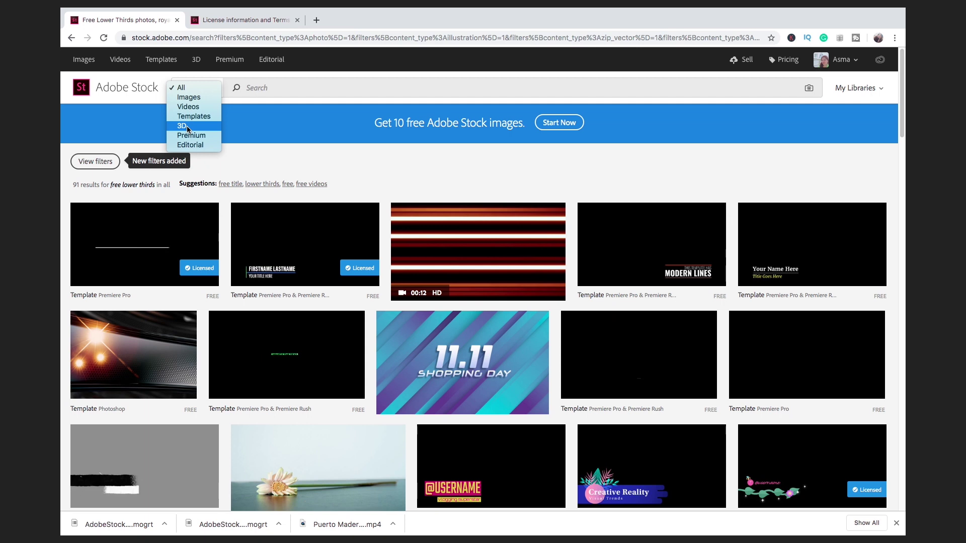
click(265, 88)
click(266, 88)
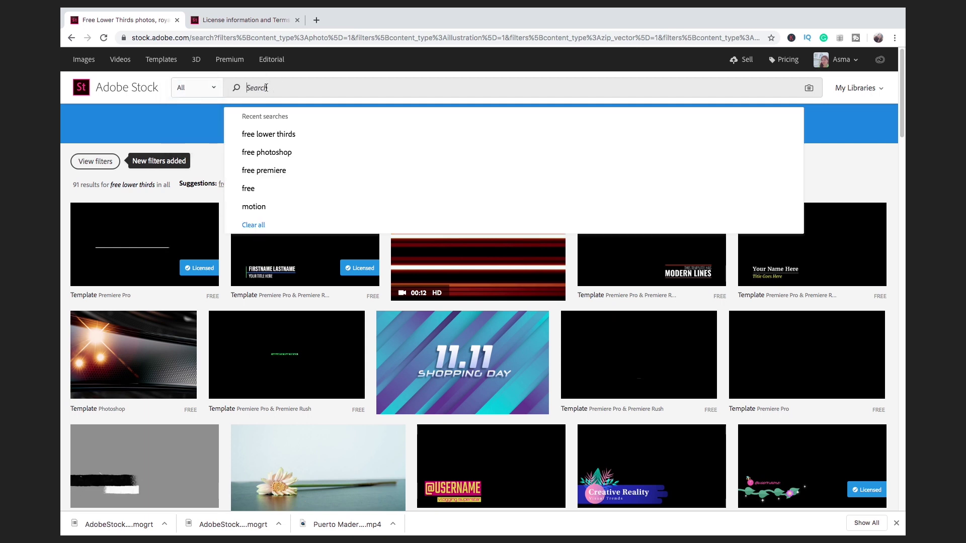
click(269, 135)
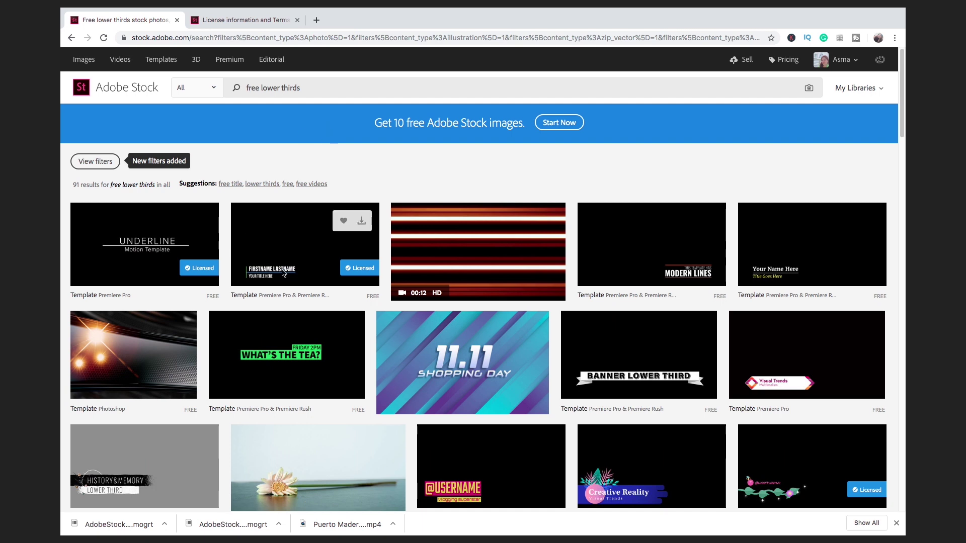
Open the details of the 'What's the Tea' Highlighter Pop Up Subtitle template
mouse_move(280, 231)
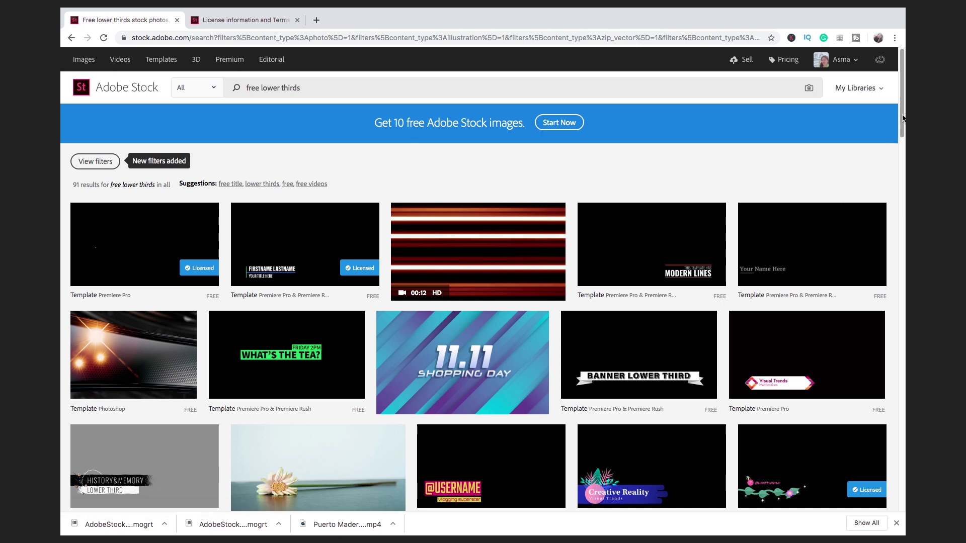
drag(902, 118, 901, 144)
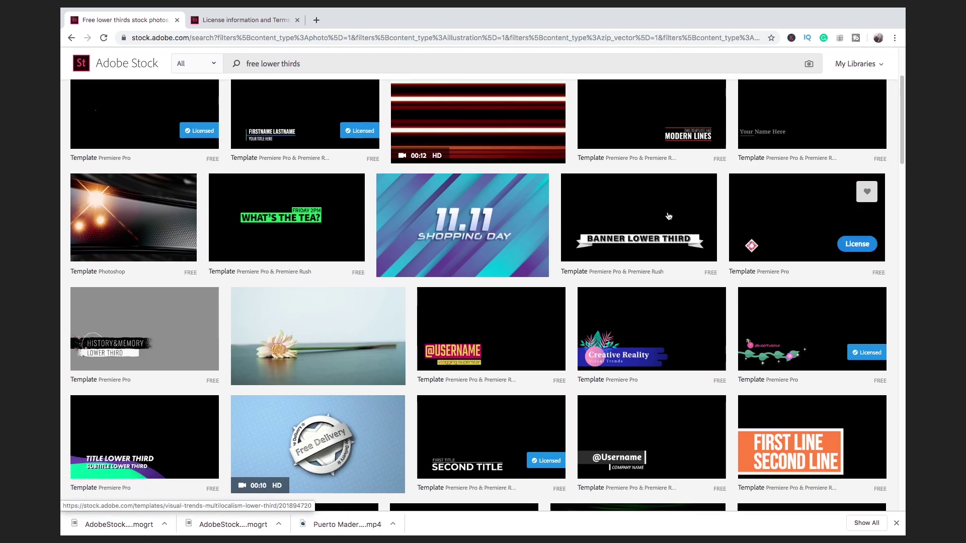
mouse_move(691, 261)
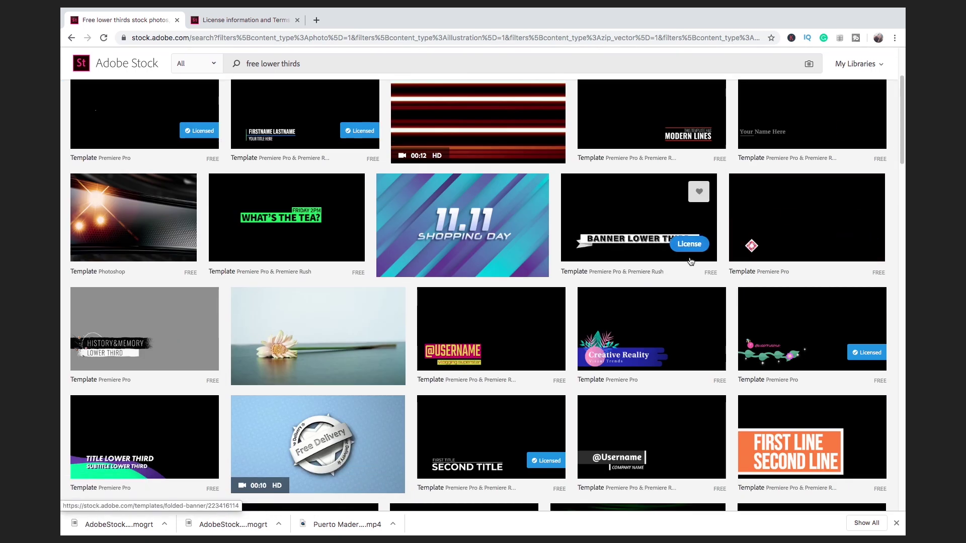
mouse_move(267, 225)
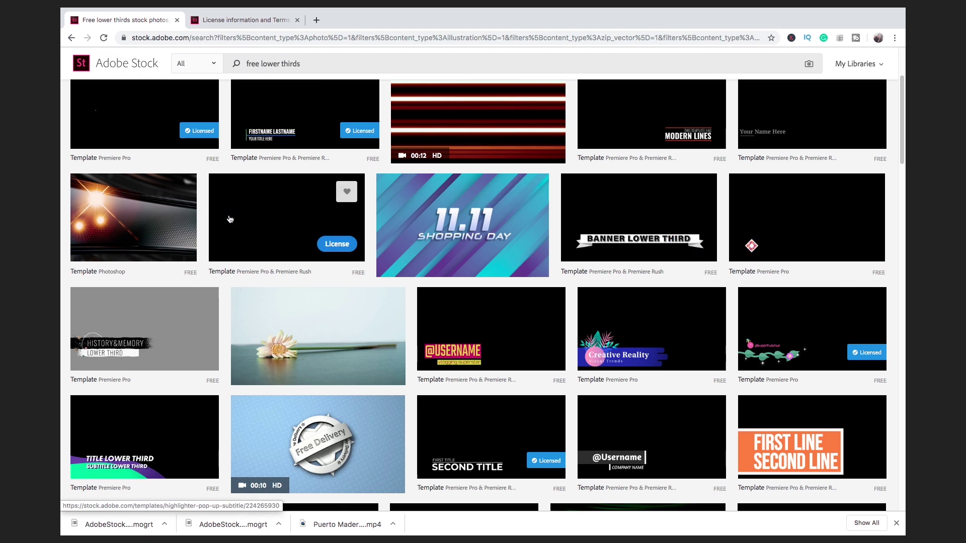
click(267, 225)
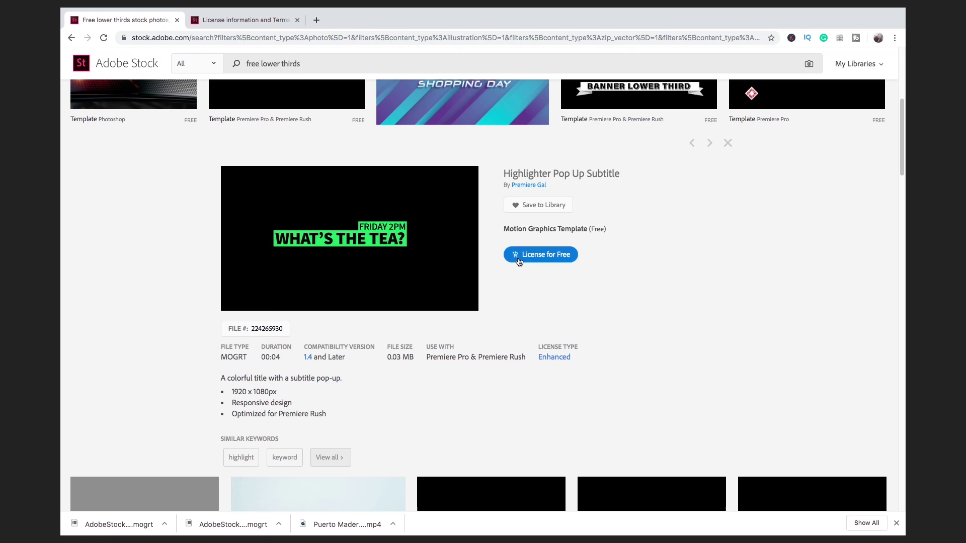
Review the Enhanced license terms, then license the Highlighter Pop Up Subtitle template for free
click(558, 359)
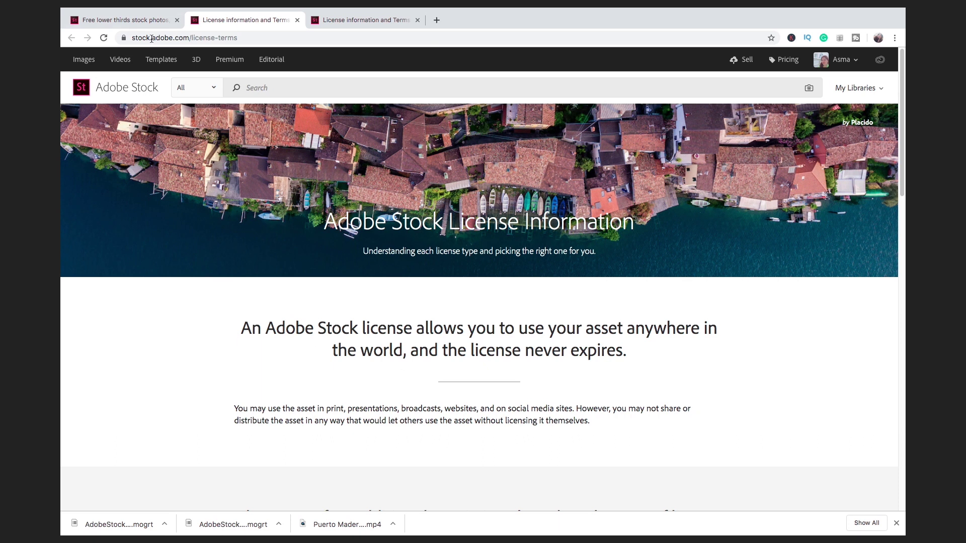
click(138, 20)
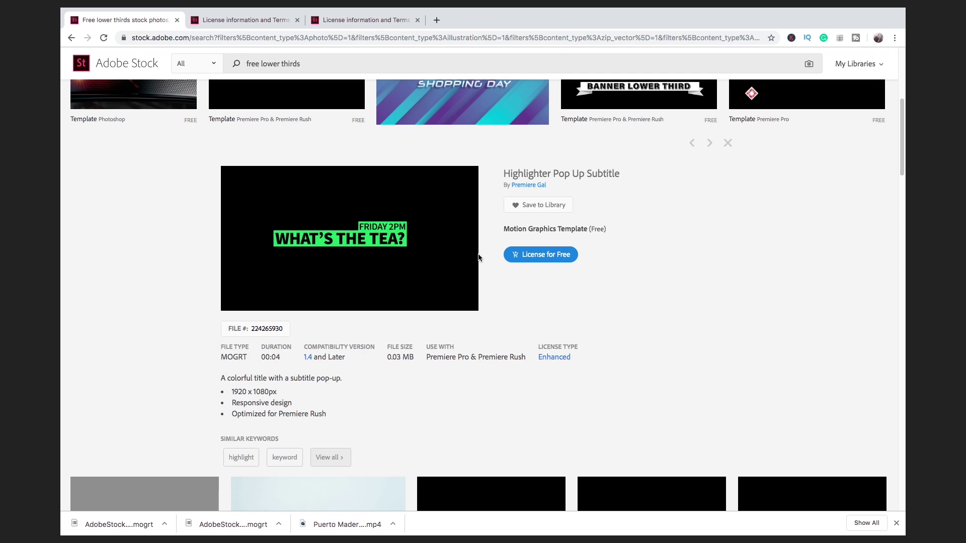
click(533, 258)
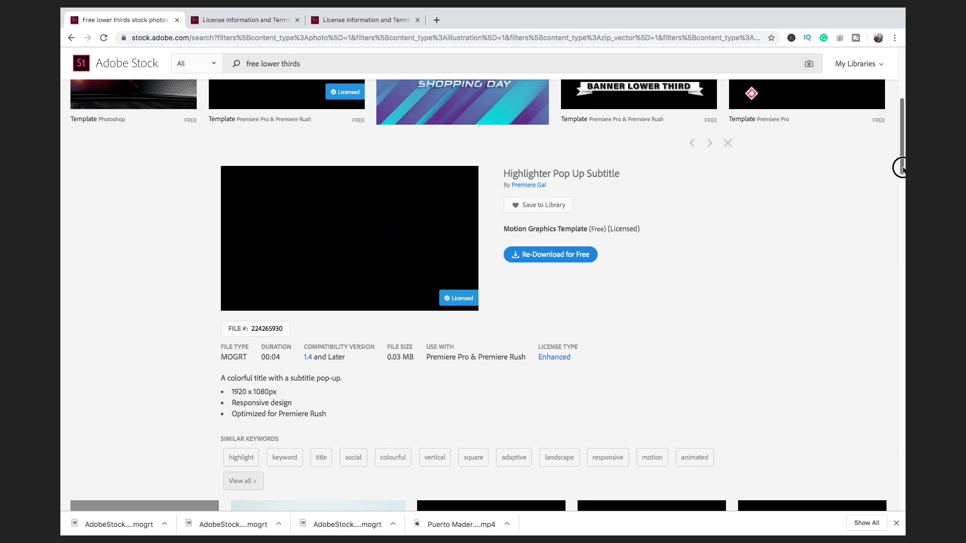
drag(902, 166, 902, 106)
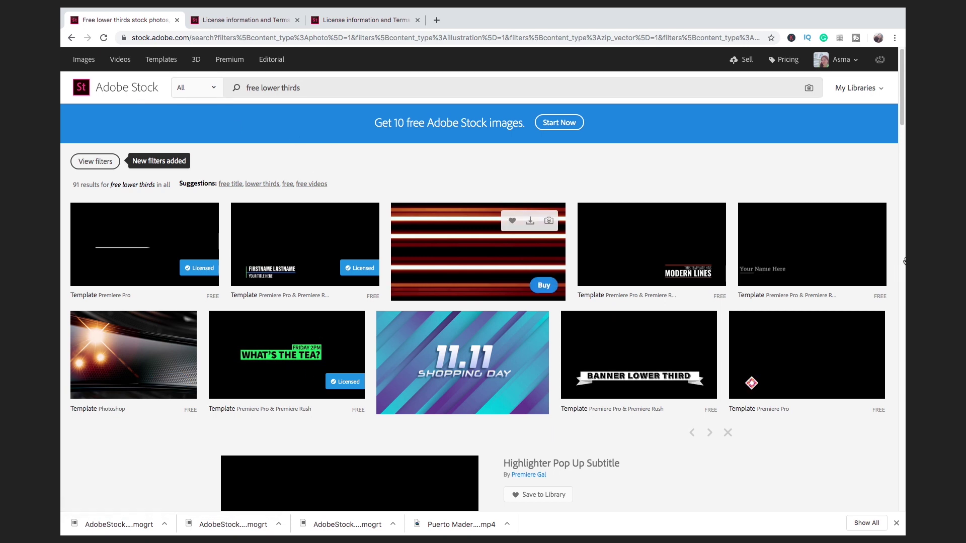
Replace 'lower thirds' with 'subs' in the search and run the 'free subscribe' suggestion
drag(902, 78, 890, 304)
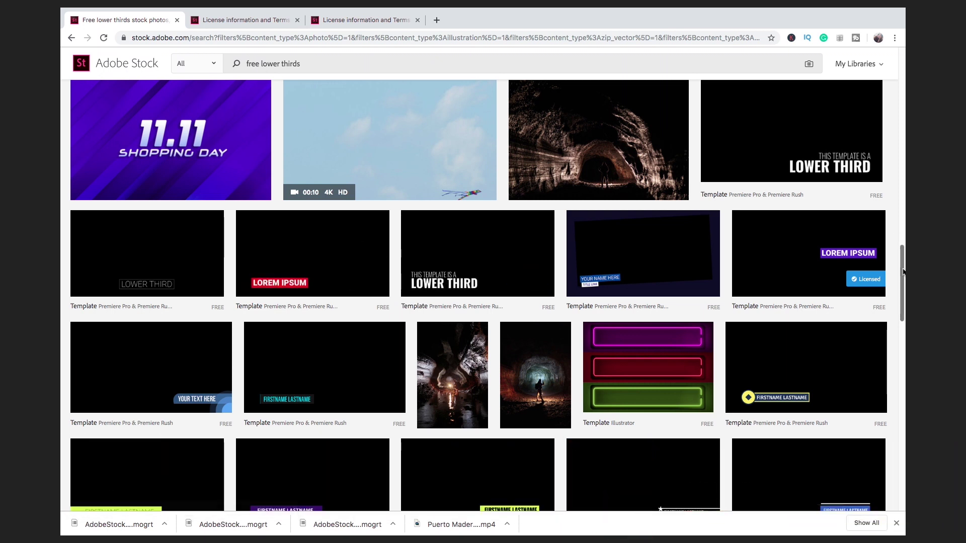
drag(900, 261, 881, 65)
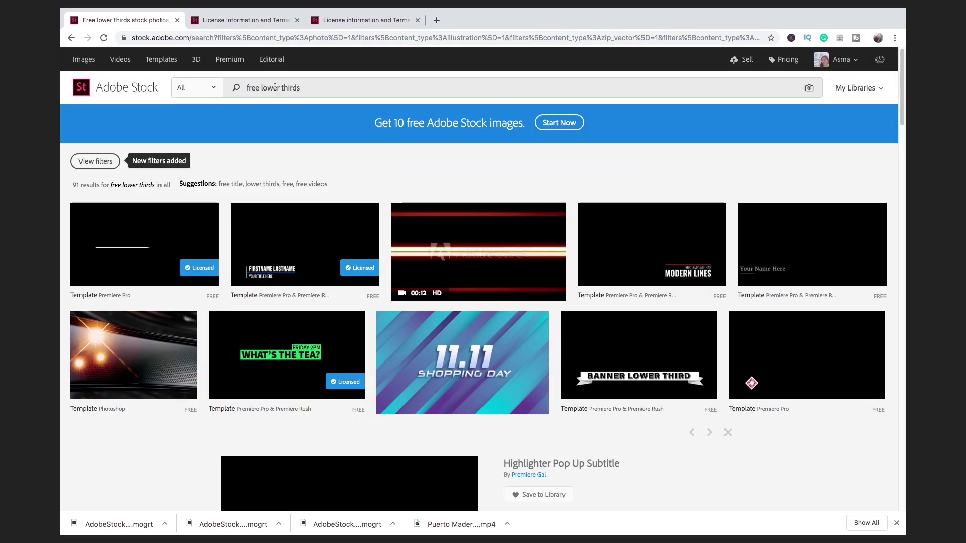
drag(262, 88, 304, 87)
text(subs)
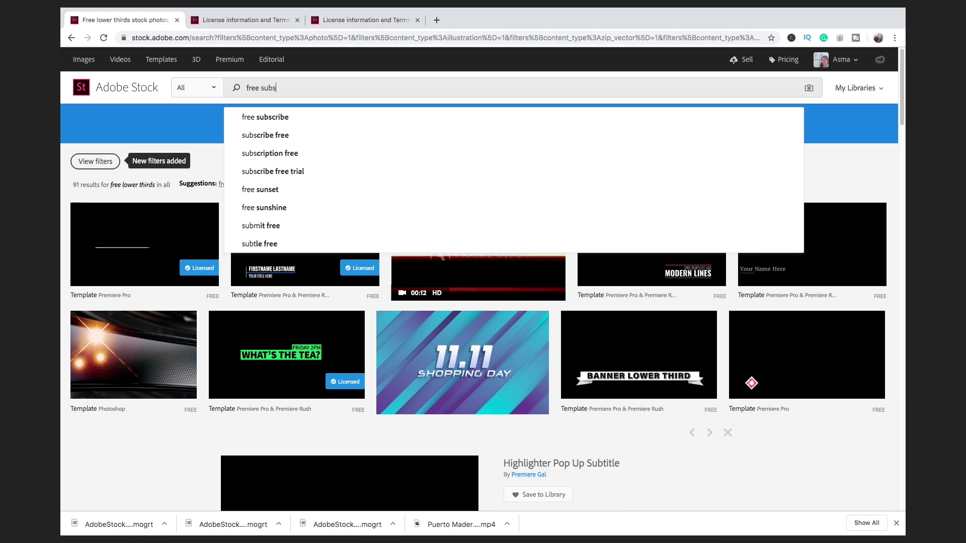
click(258, 117)
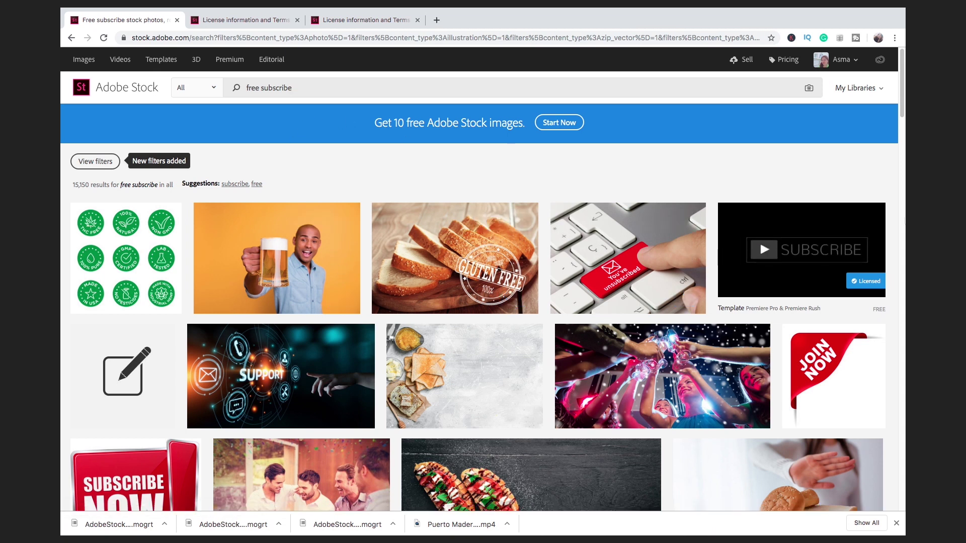
Re-download the free 0.05 MB Subscribe Title MOGRT from its details panel
click(818, 253)
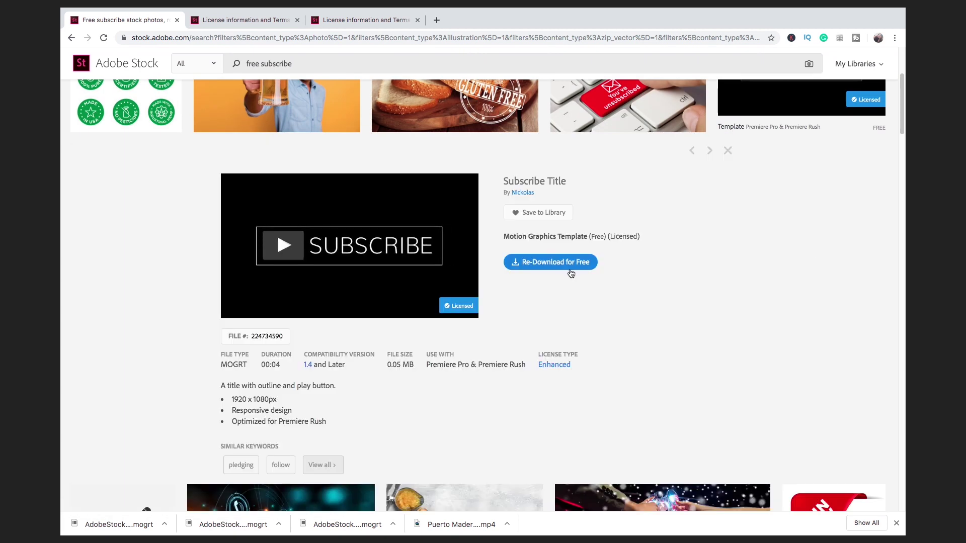
click(532, 266)
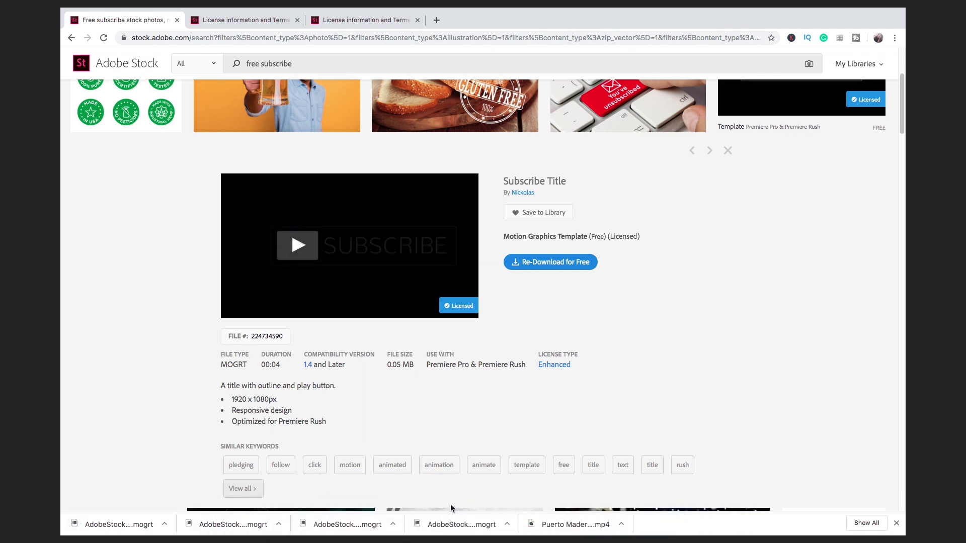
scroll(425, 91, up, 5)
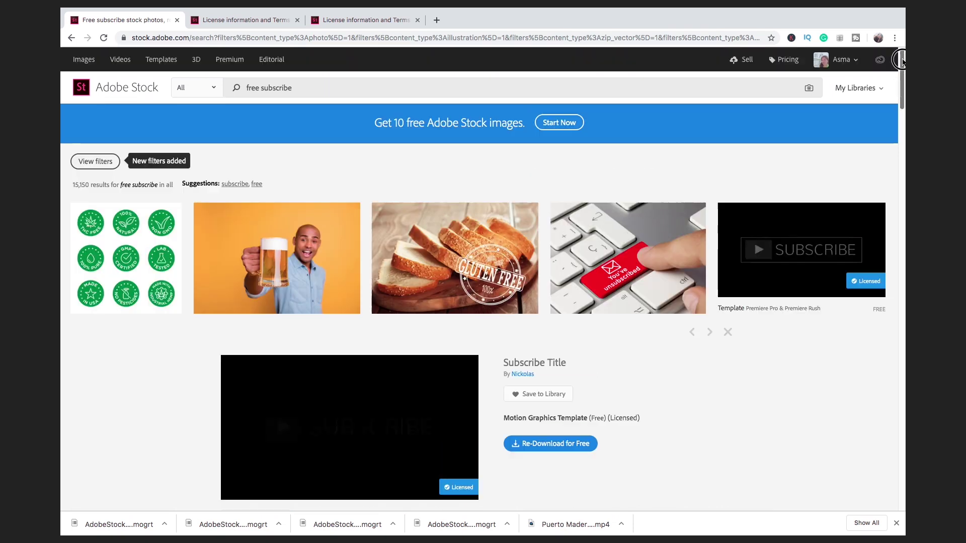
click(215, 93)
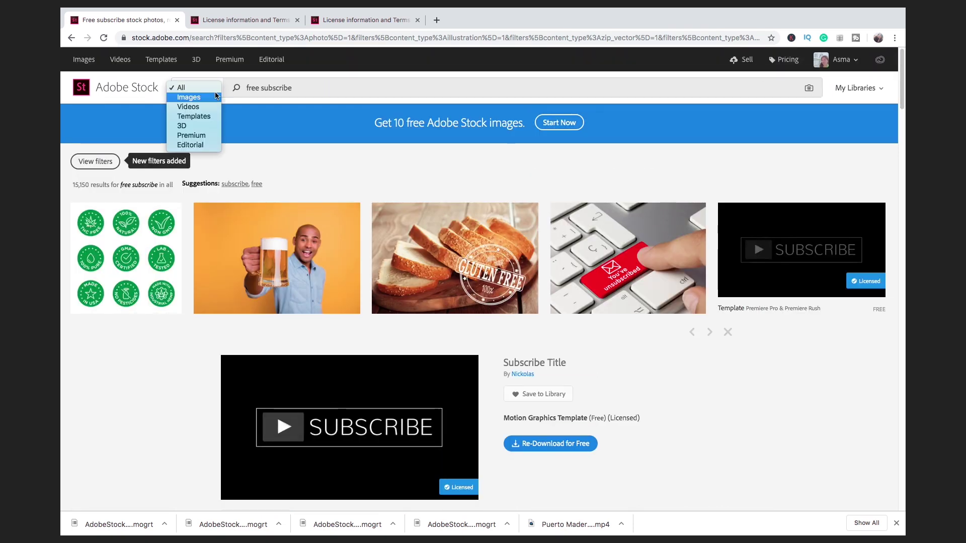
Filter the free subscribe results to Premium, then Videos, and open the JOIN NOW clip
click(201, 136)
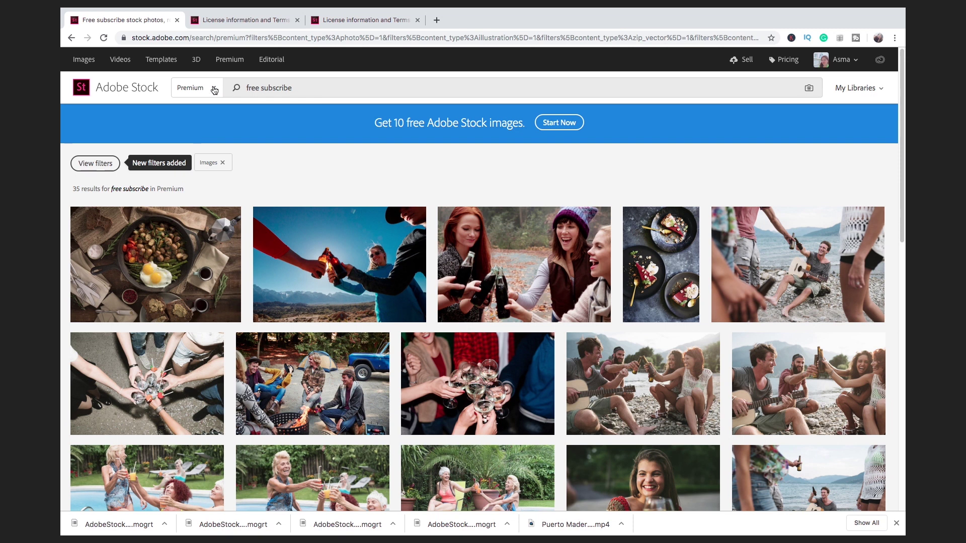
click(214, 91)
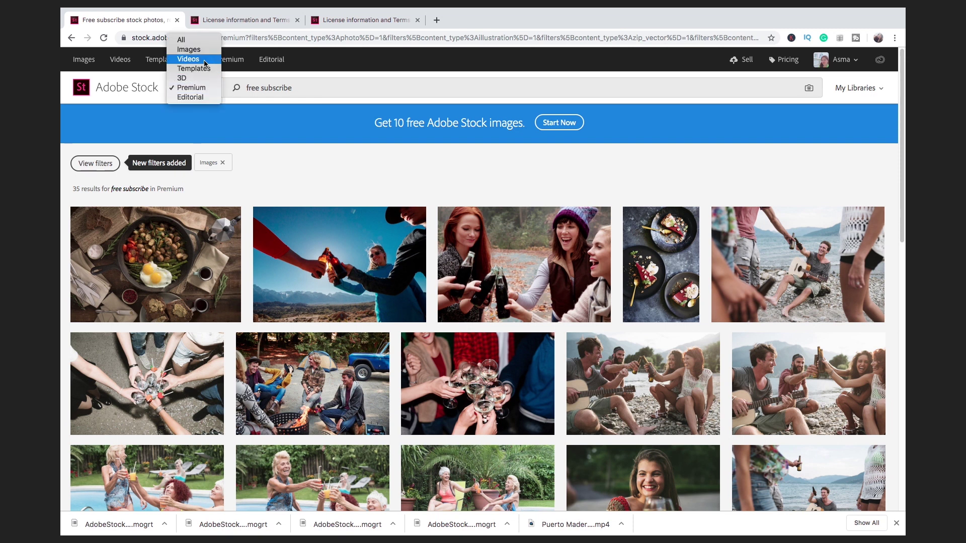
click(205, 64)
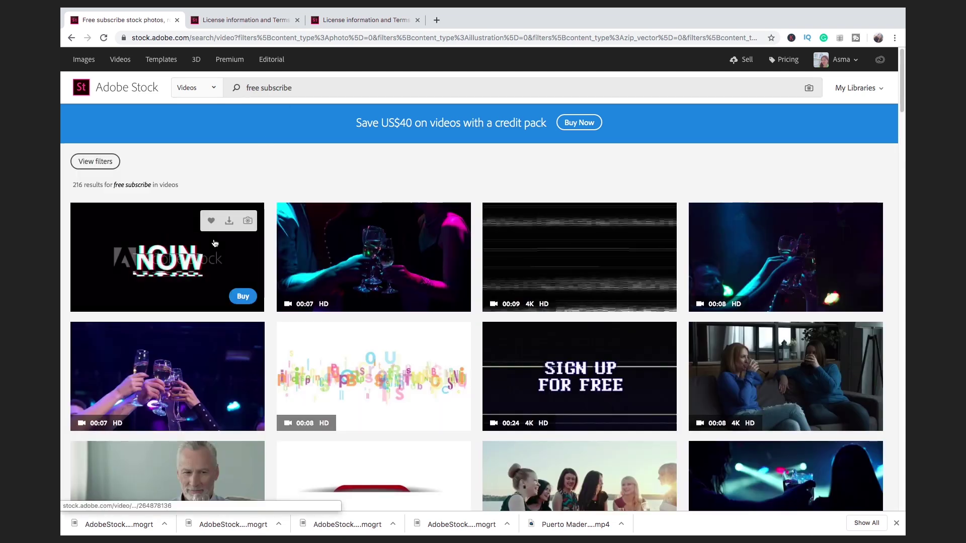
click(202, 262)
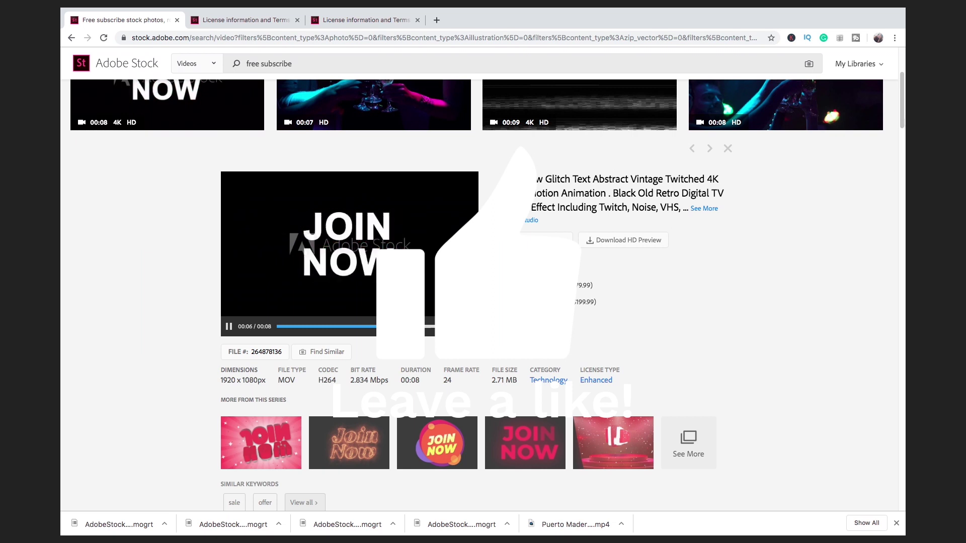
Set the content type back to All and select 'subscribe' in the search query
scroll(410, 94, up, 4)
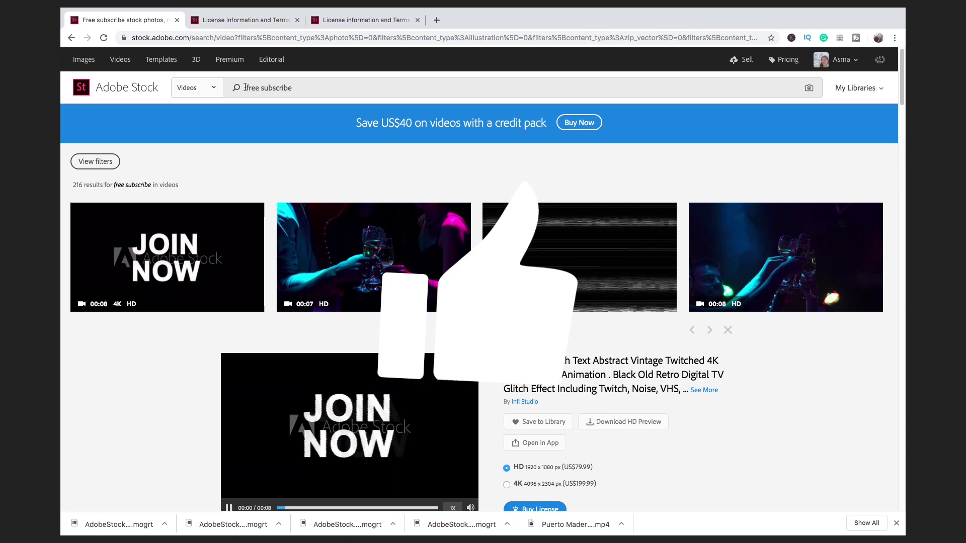
click(196, 87)
click(195, 88)
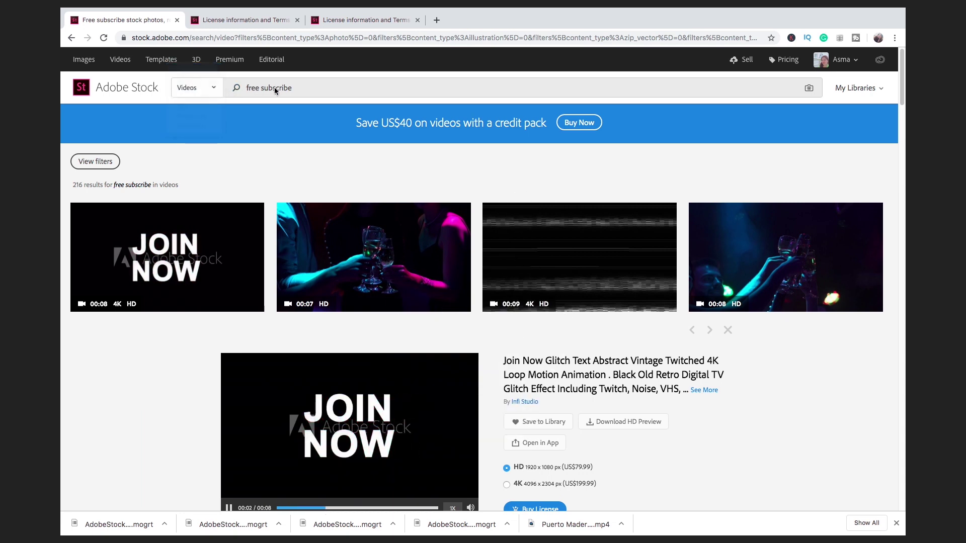
drag(261, 88, 325, 88)
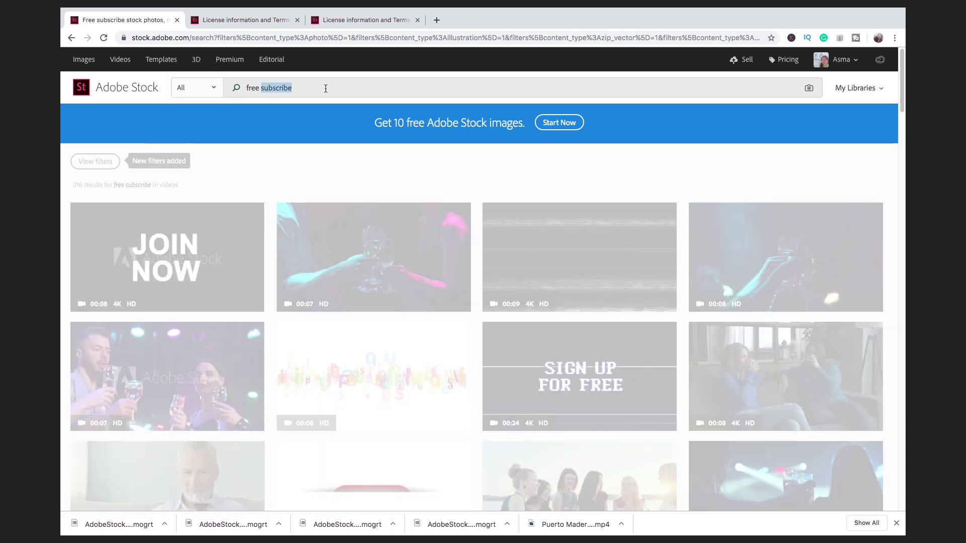
Search Adobe Stock for 'free titles' and browse the results
text(titles)
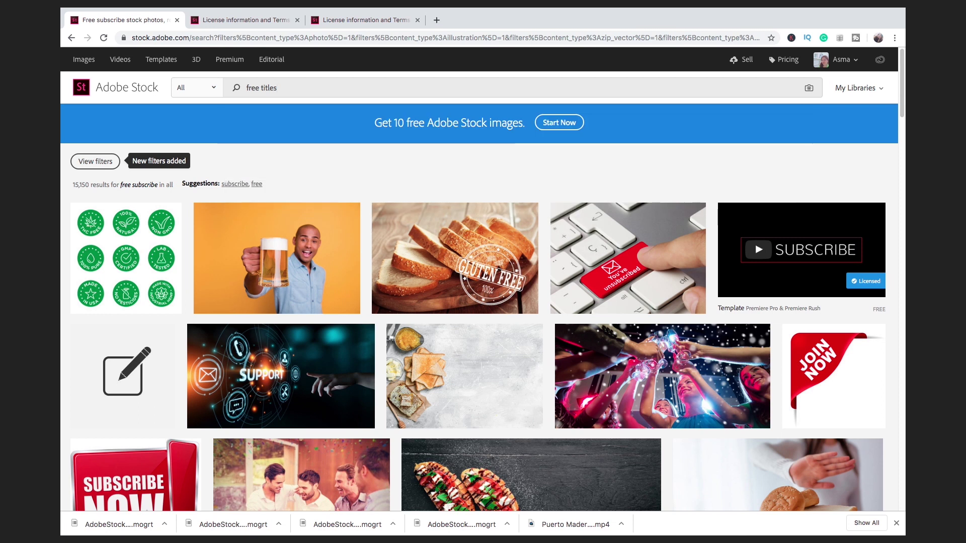
key(Return)
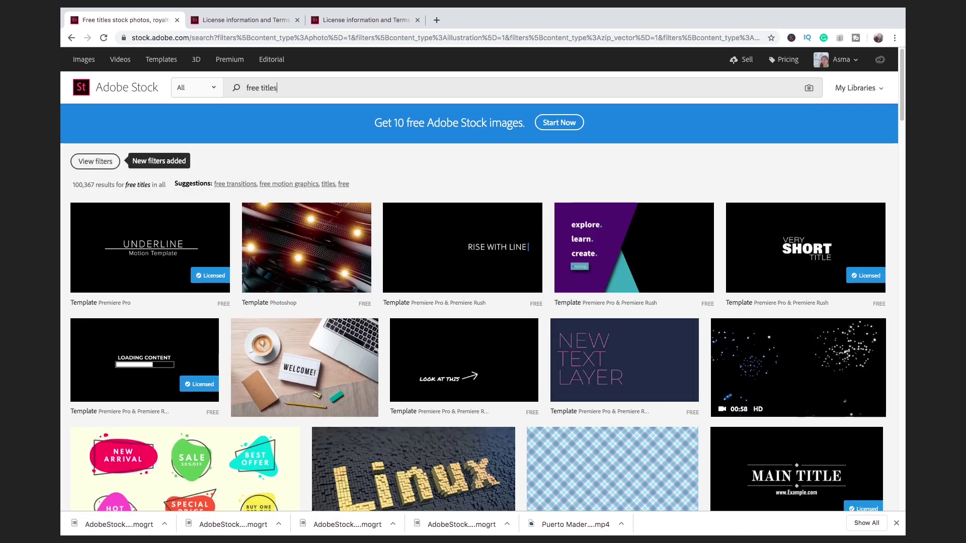
mouse_move(656, 247)
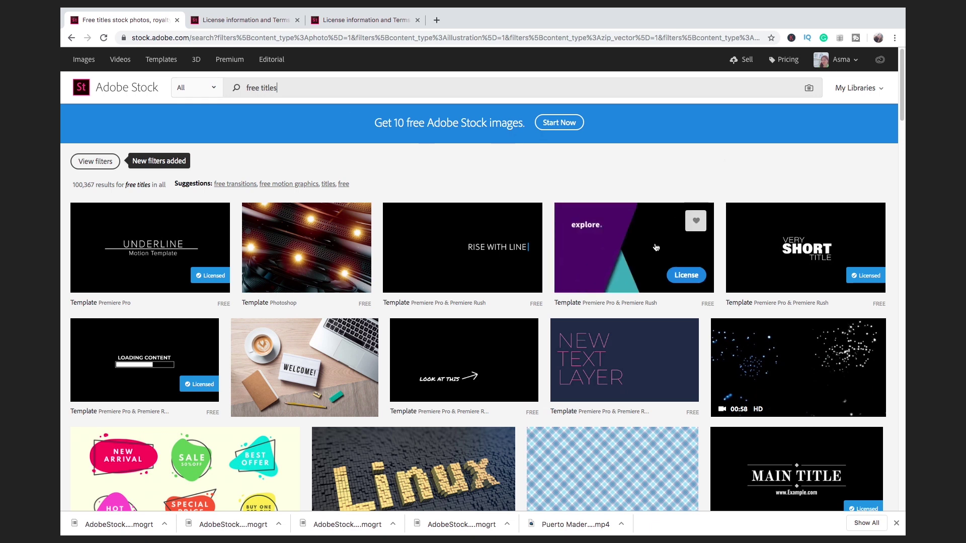
mouse_move(775, 245)
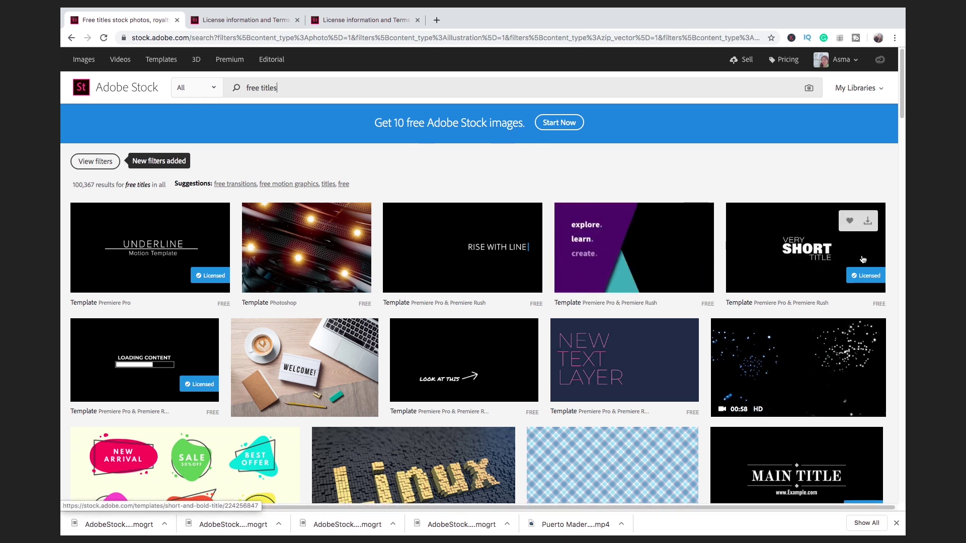
mouse_move(486, 349)
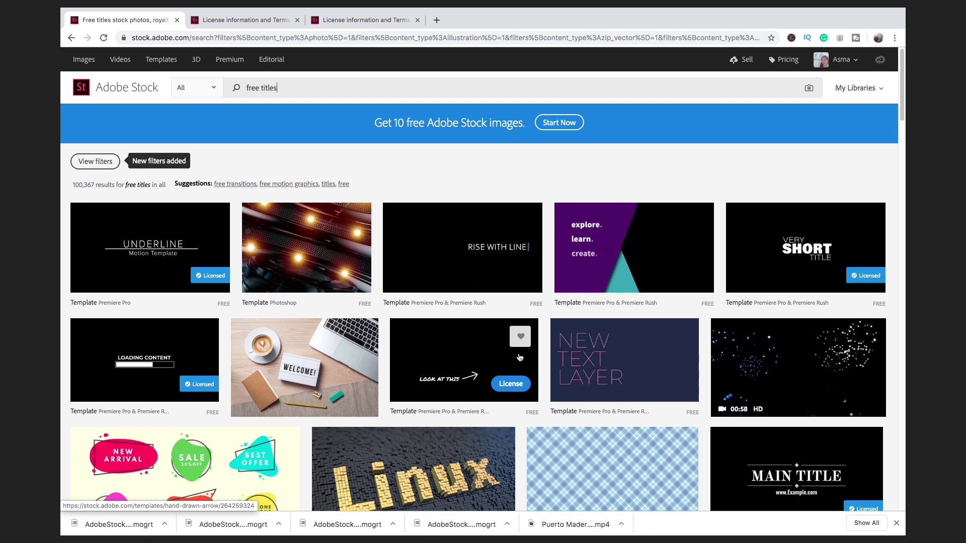
mouse_move(578, 359)
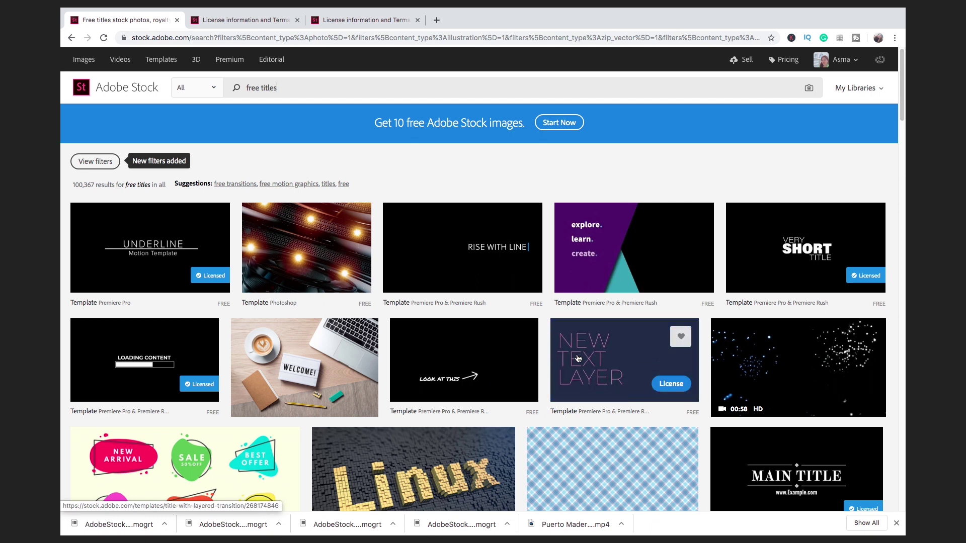
Re-download the Loading Screen Overlay MOGRT and drag it onto Premiere Pro's dock icon
click(150, 354)
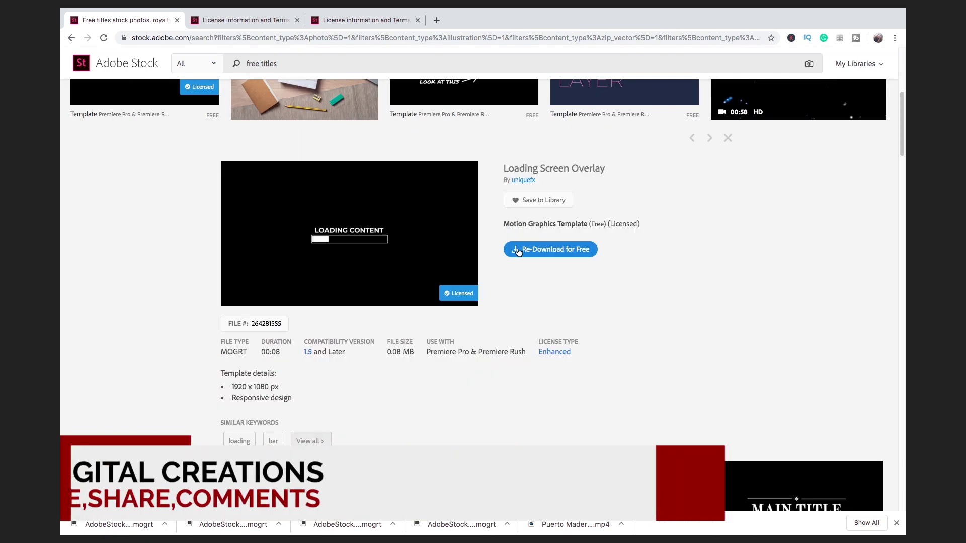
click(537, 250)
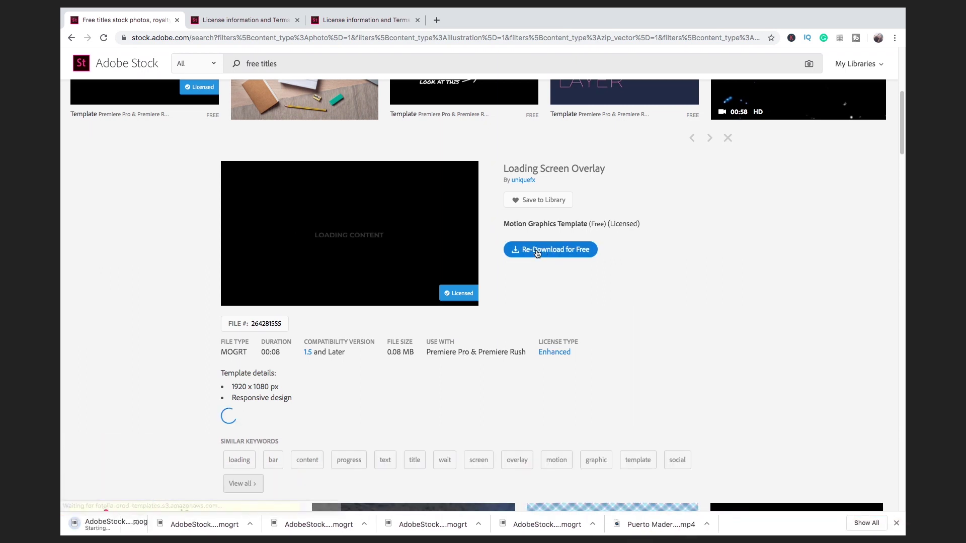
drag(319, 503, 393, 518)
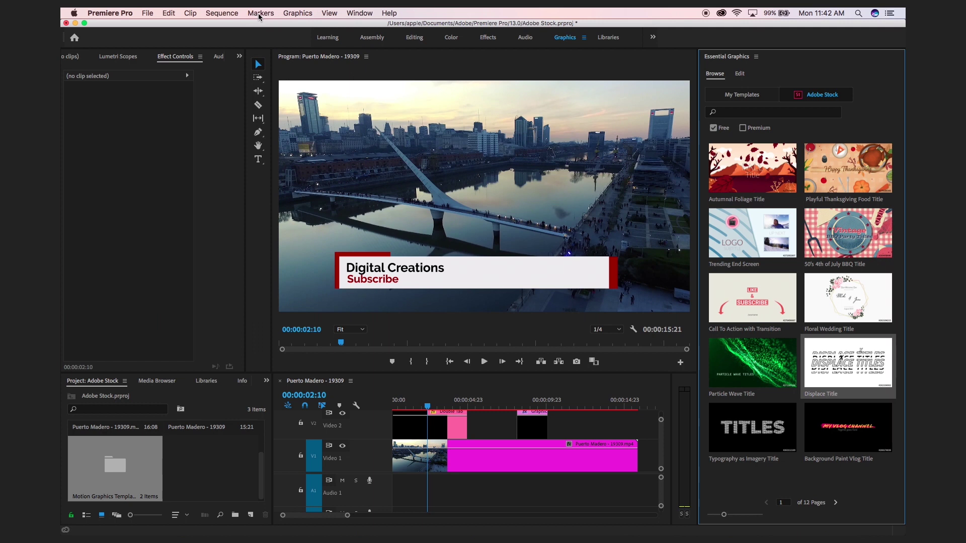
click(324, 14)
mouse_move(305, 15)
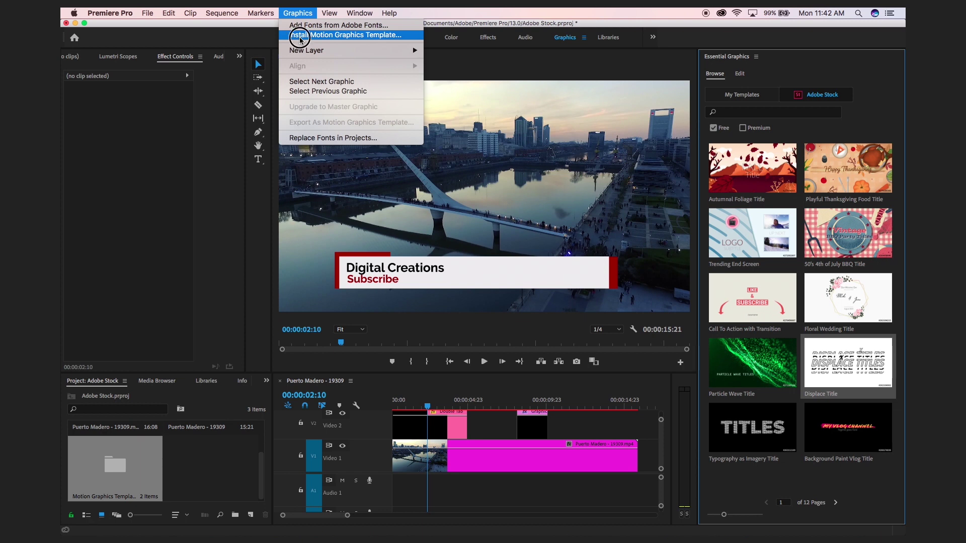
click(301, 36)
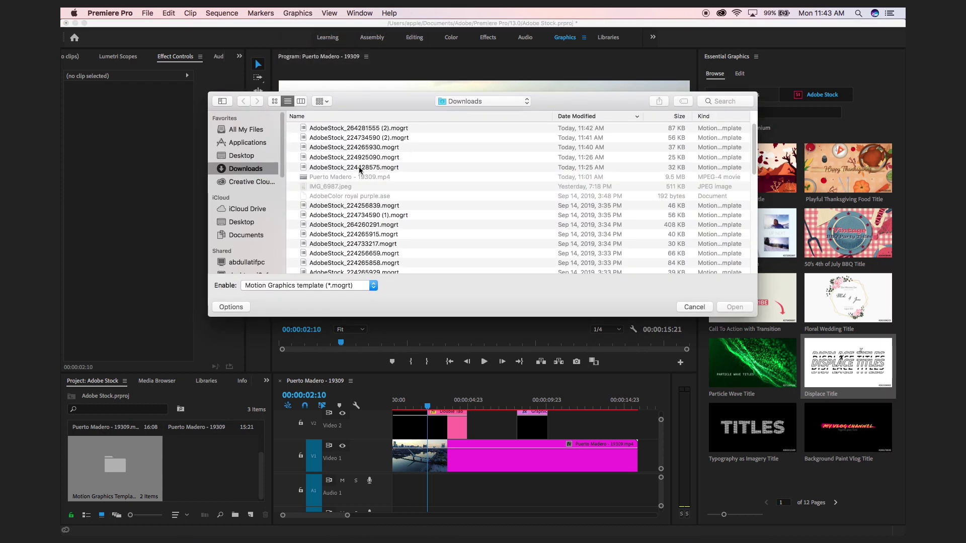
click(360, 170)
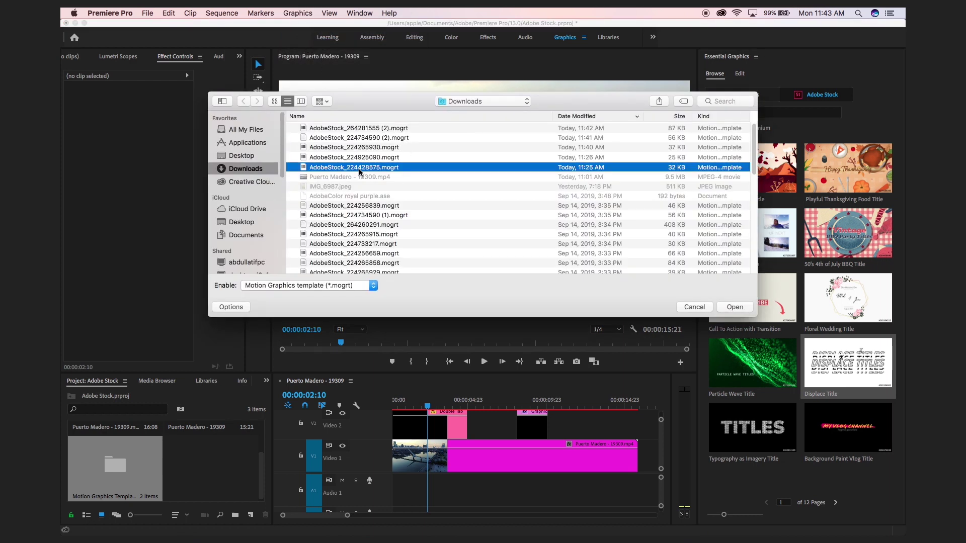
click(346, 129)
click(342, 138)
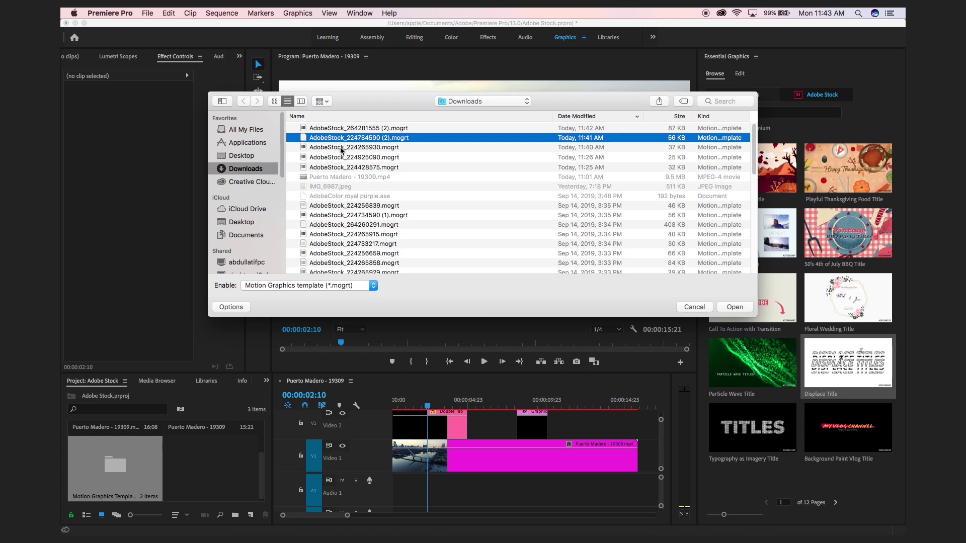
click(340, 148)
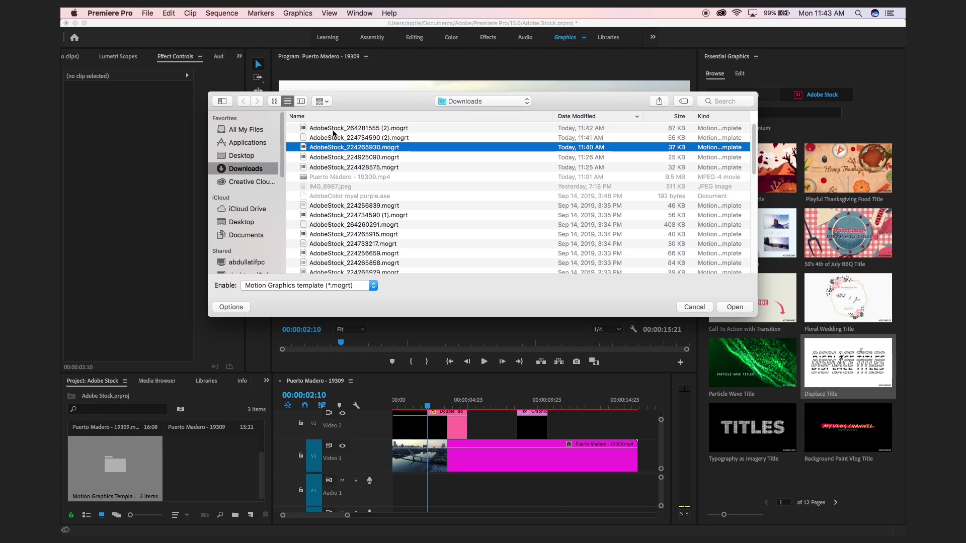
click(333, 129)
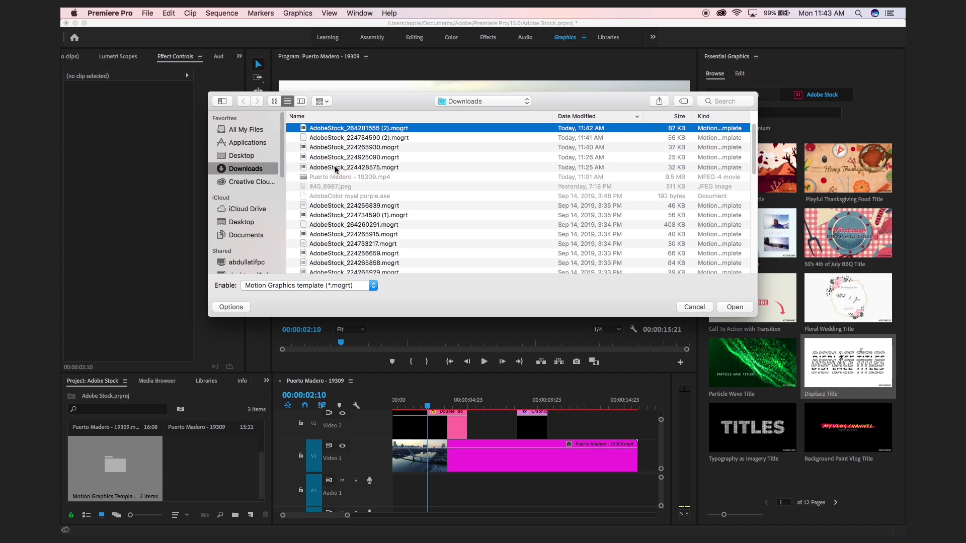
click(735, 308)
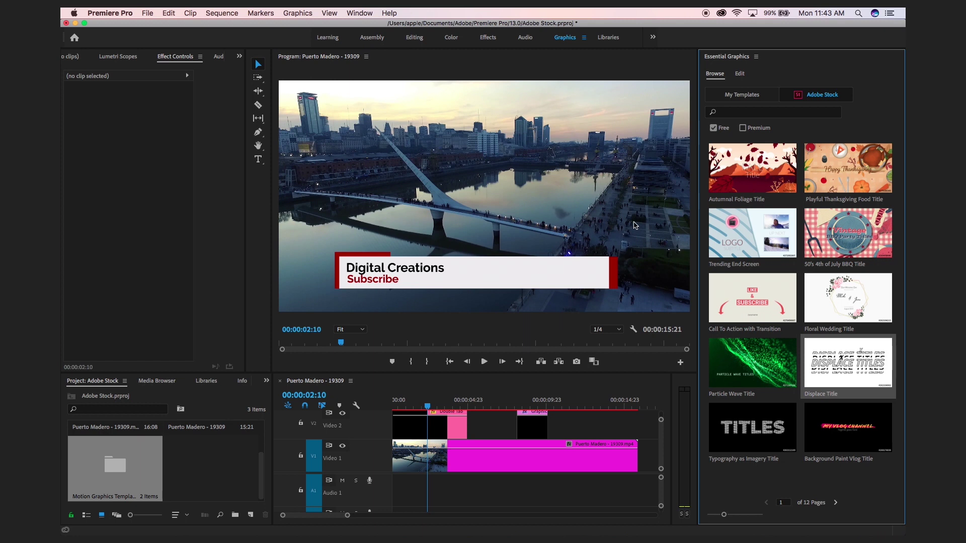
mouse_move(822, 348)
click(742, 94)
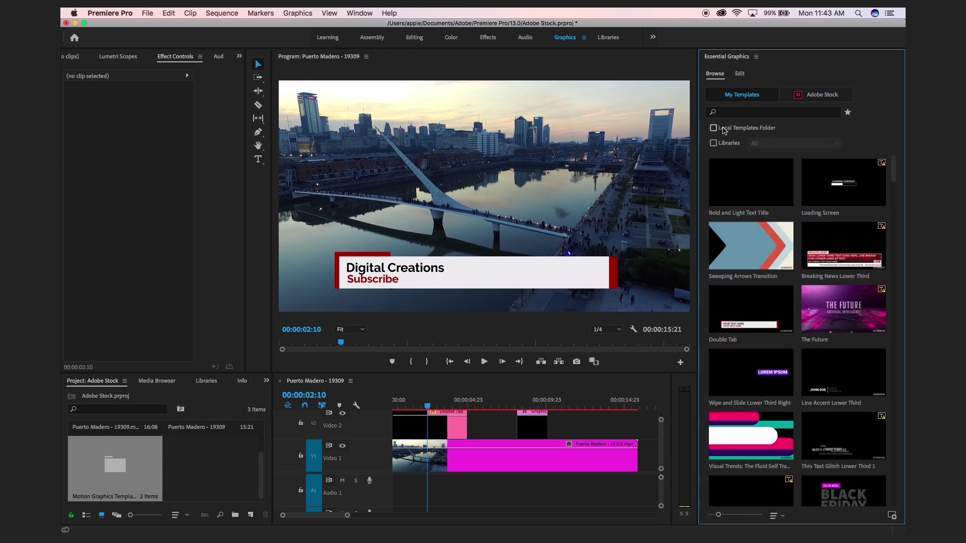
click(892, 517)
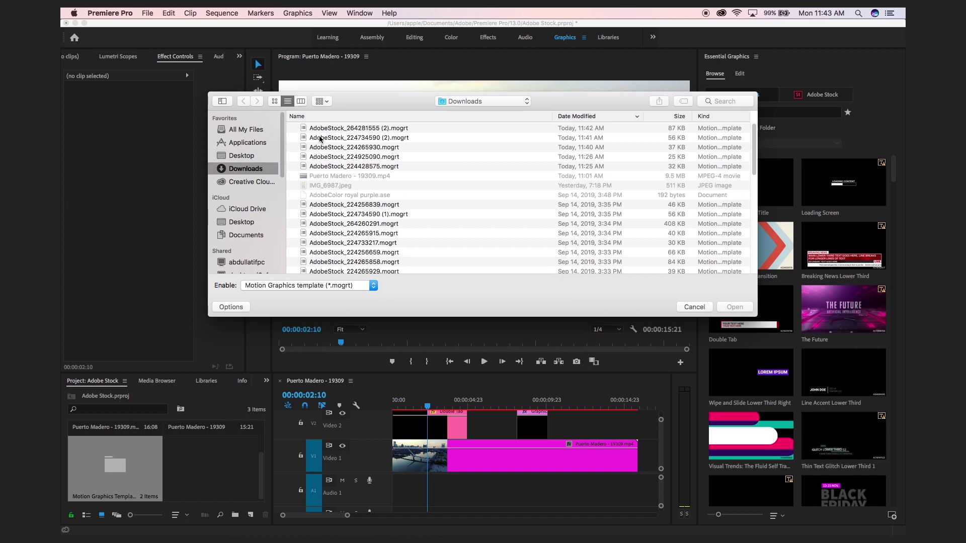
click(322, 139)
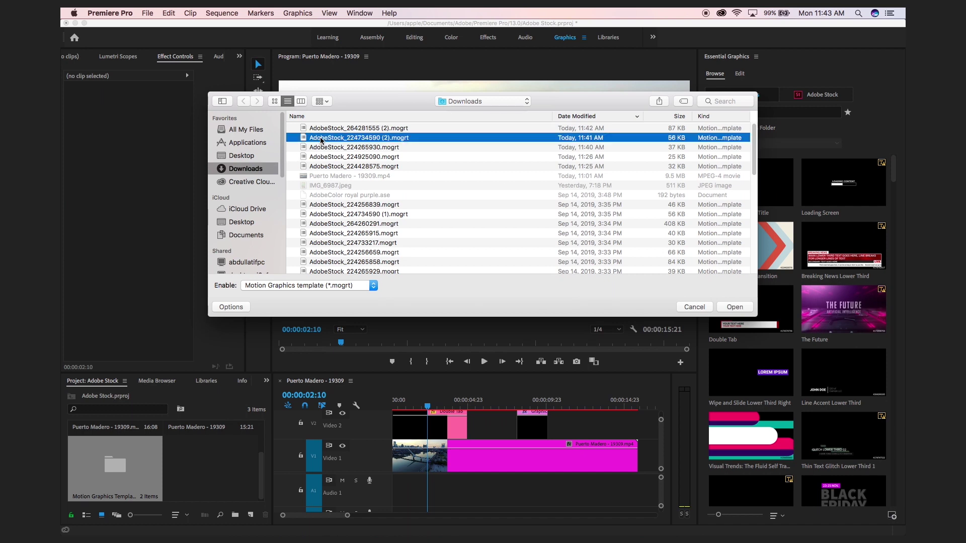
click(733, 307)
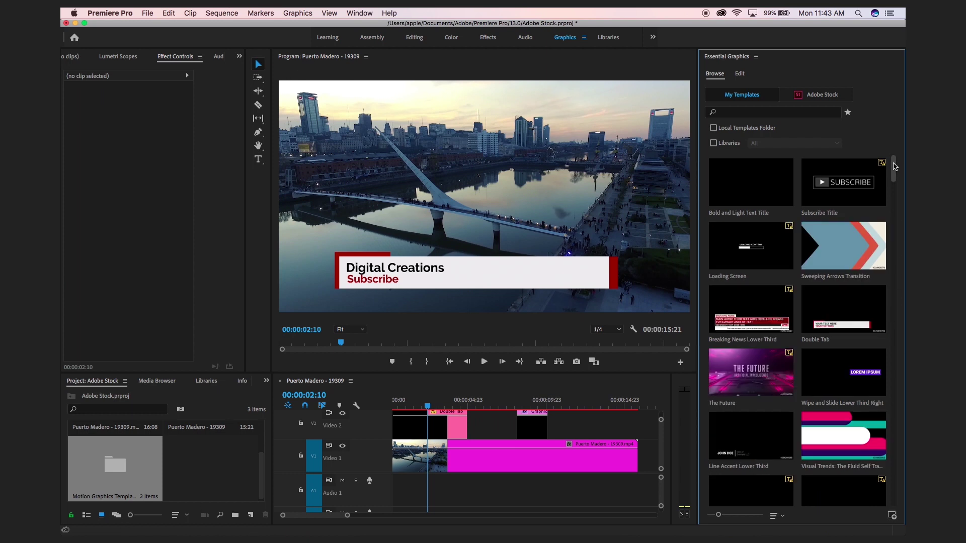
drag(888, 162, 888, 394)
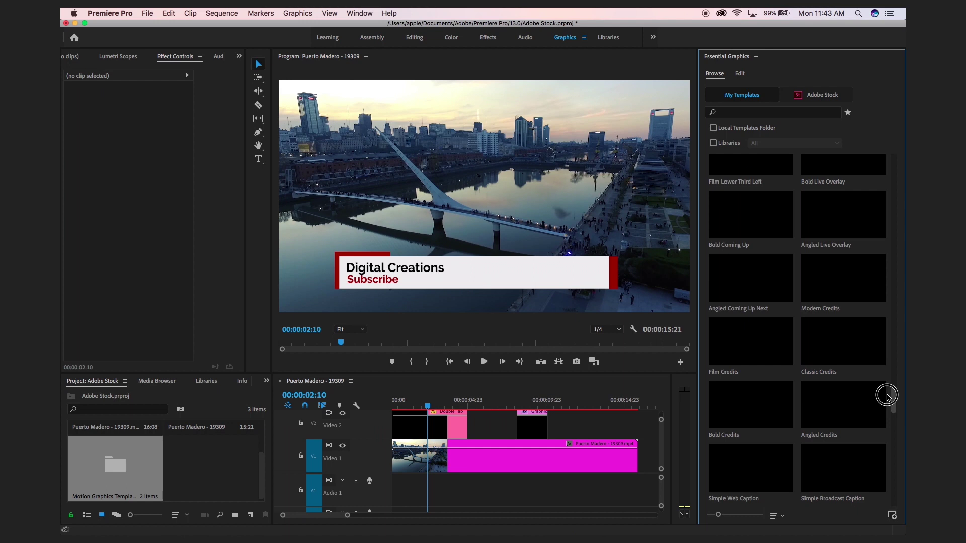
scroll(888, 189, down, 4)
scroll(889, 189, up, 10)
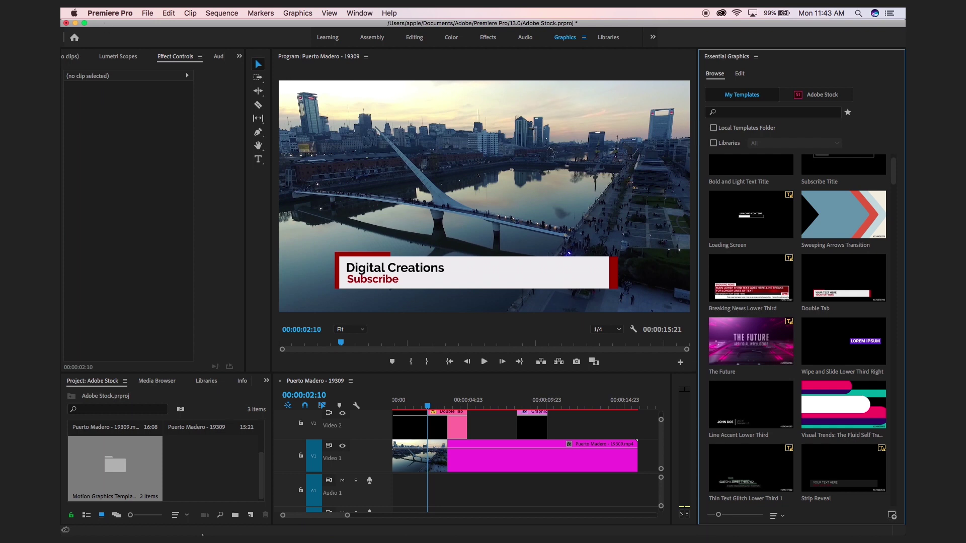
mouse_move(203, 535)
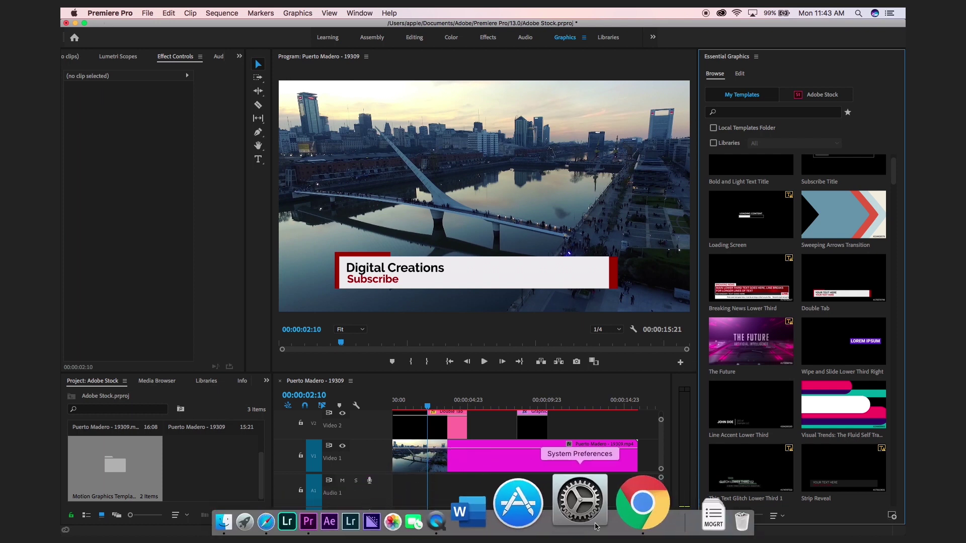
Open the Downloads folder in Finder and select the ten .mogrt files
click(631, 503)
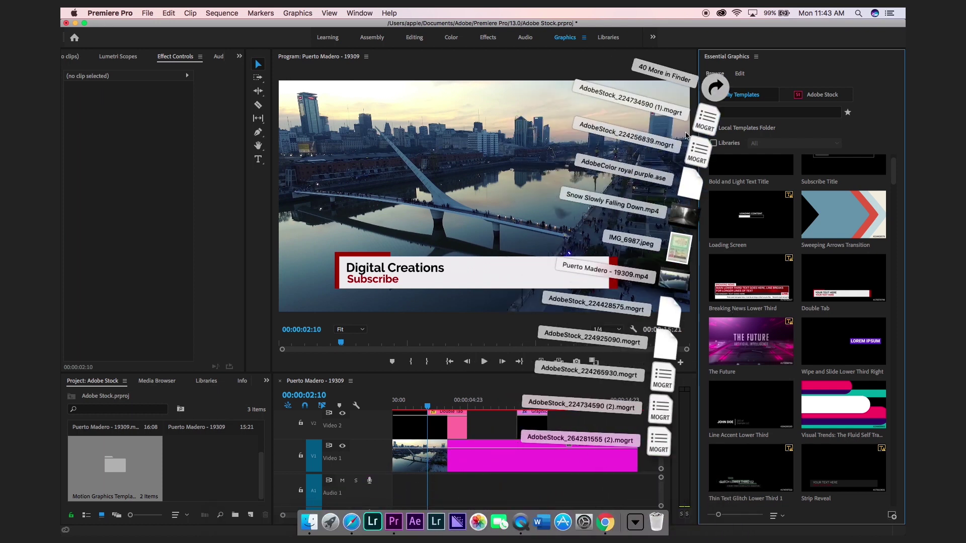
click(716, 93)
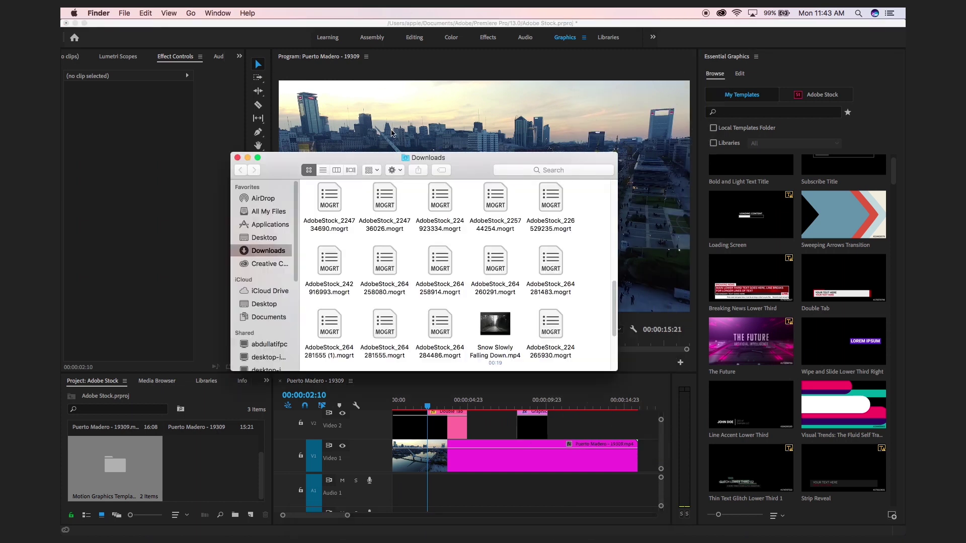
drag(487, 161, 389, 153)
drag(213, 190, 778, 278)
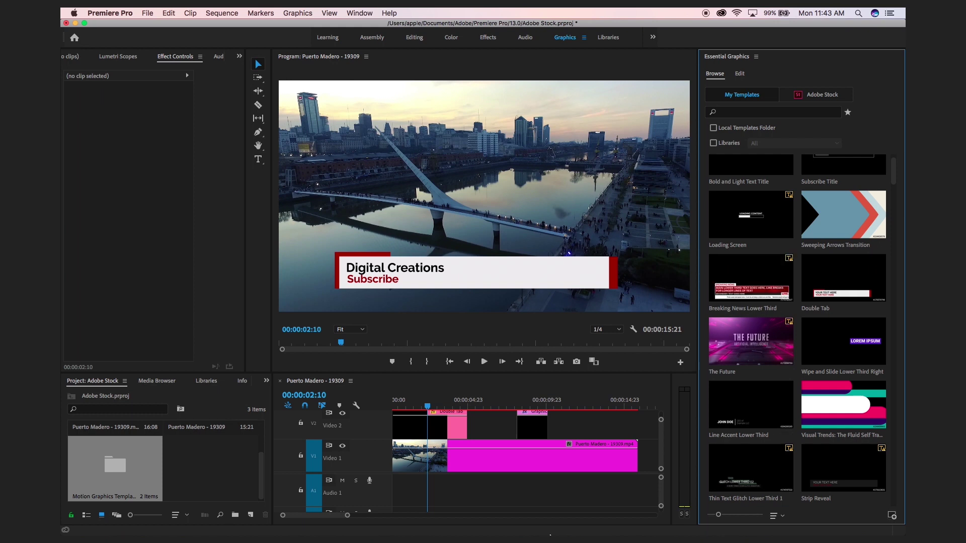
Reselect the ten .mogrt files and drag them into Premiere's Essential Graphics panel
mouse_move(599, 525)
click(635, 521)
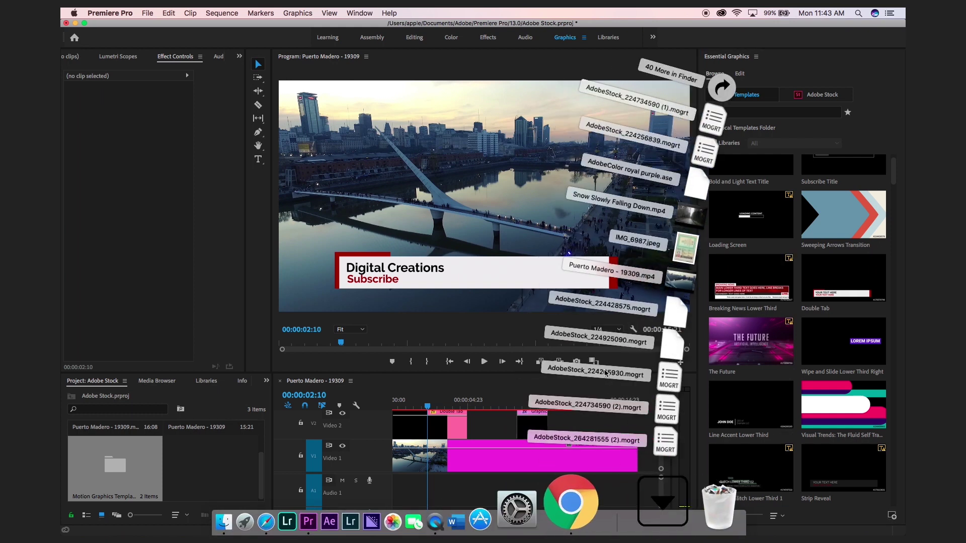
click(713, 90)
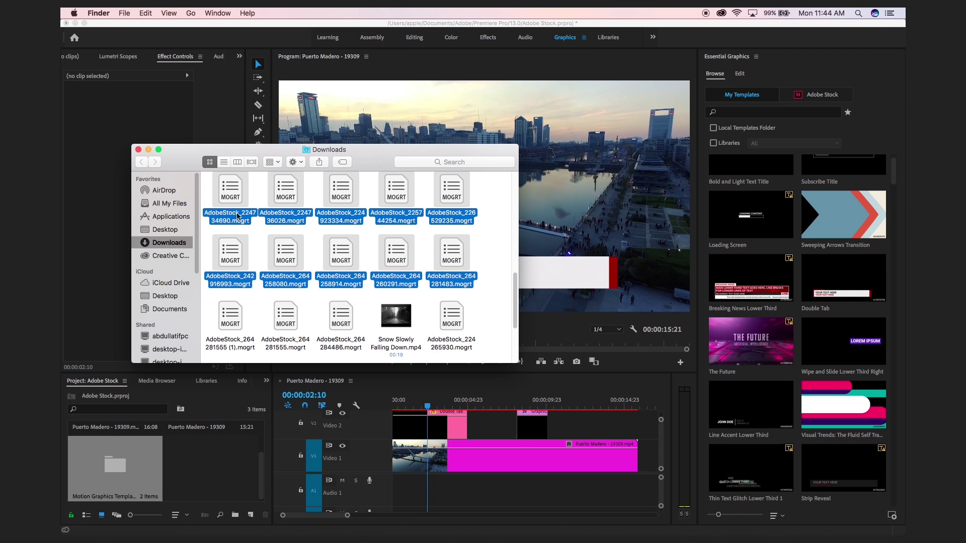
drag(212, 182, 490, 275)
drag(457, 209, 819, 327)
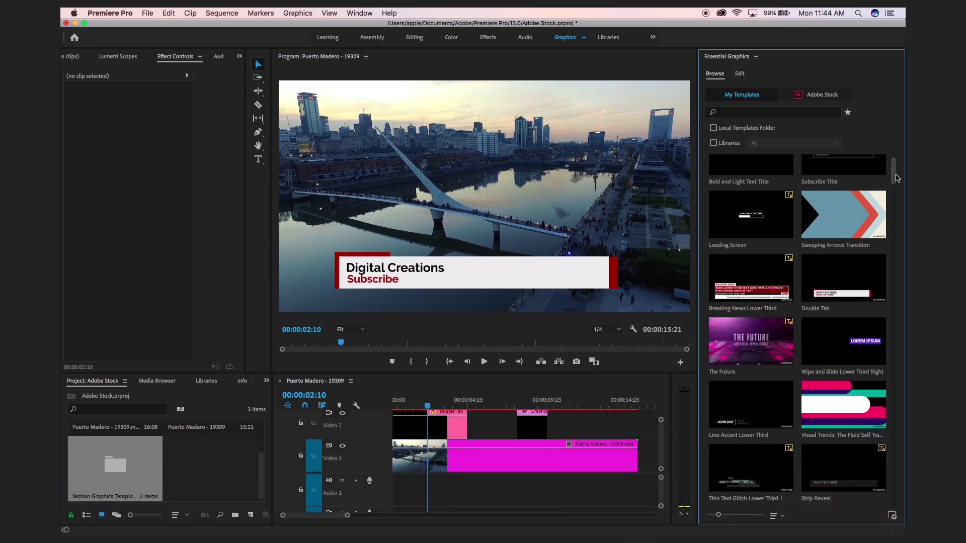
drag(897, 178, 888, 296)
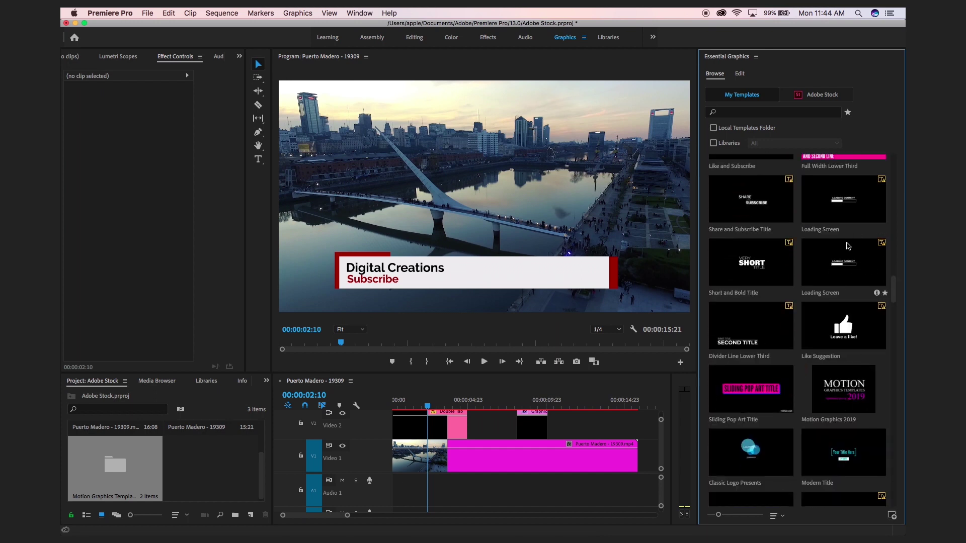
Place the Loading Screen template on Video 2 and play back the LOADING CONTENT title from 06:01
drag(845, 206, 511, 429)
click(591, 429)
click(483, 402)
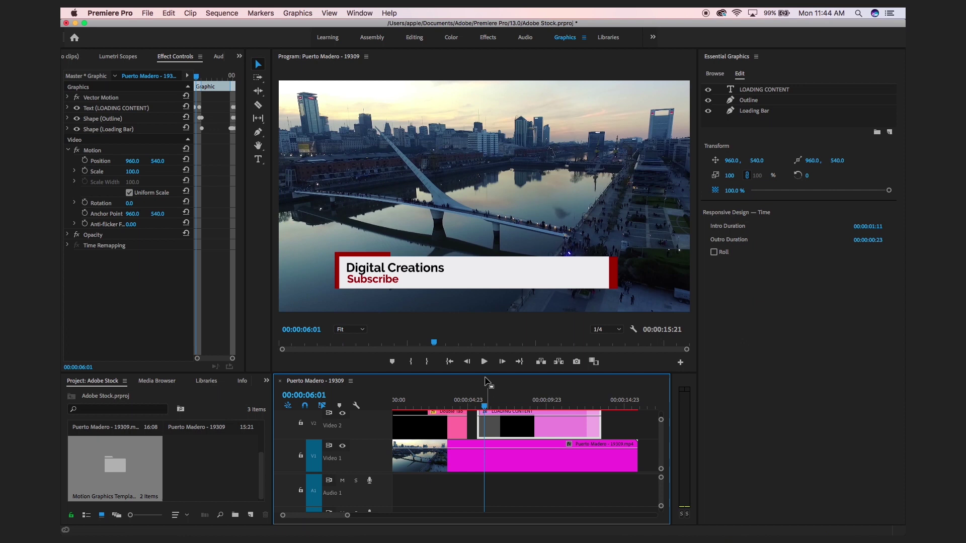
click(484, 361)
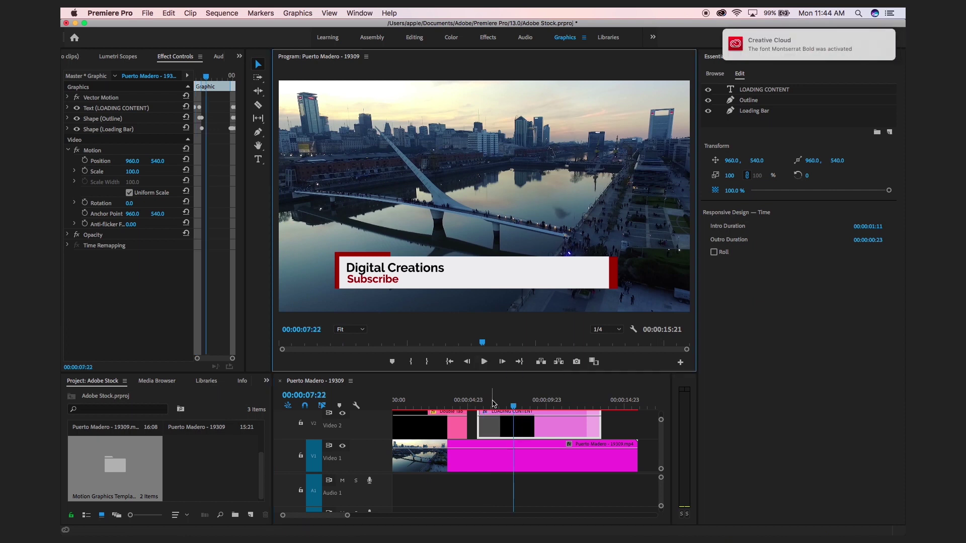
click(557, 406)
click(505, 405)
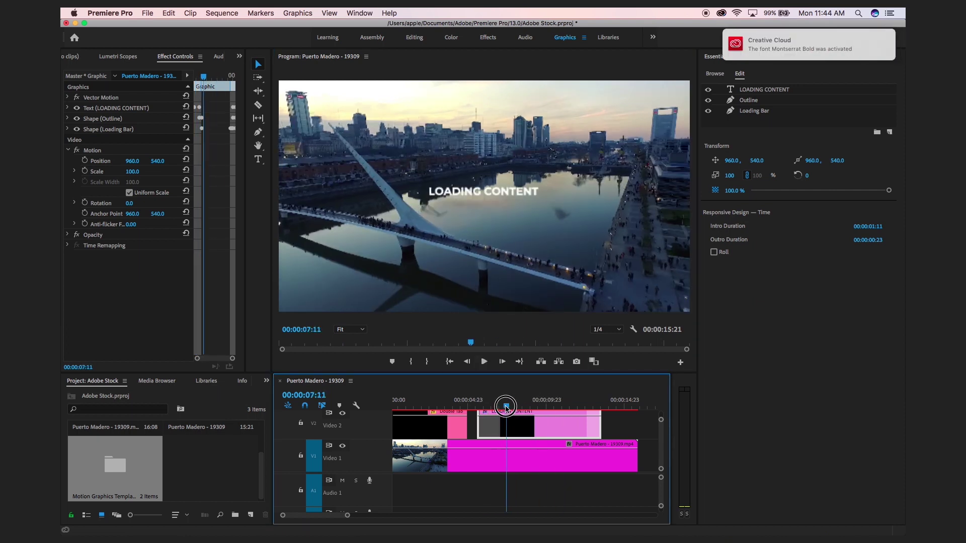
key(space)
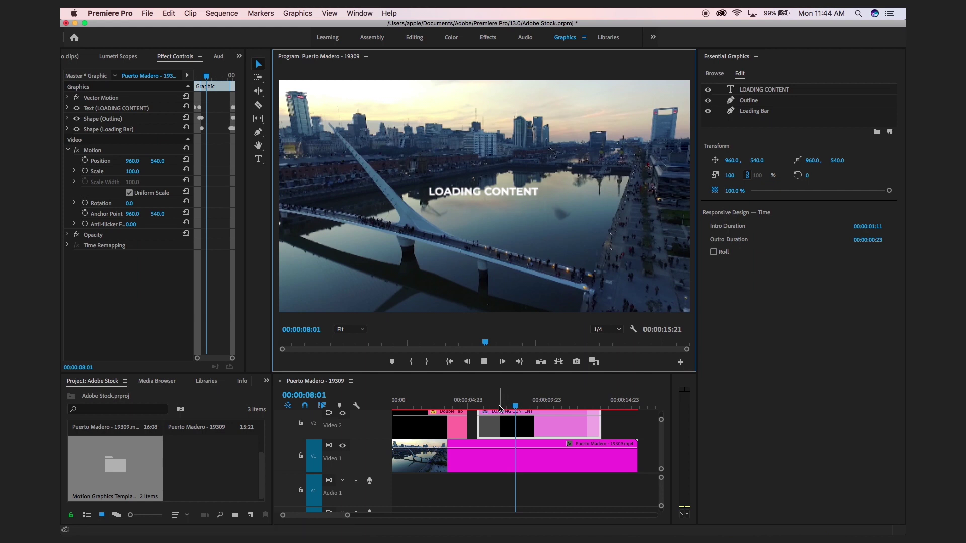
Mark In at 05:15 and Out at 13:11, then render the In to Out range
mouse_move(498, 406)
mouse_down()
mouse_move(478, 405)
mouse_move(601, 403)
mouse_up()
key(i)
key(o)
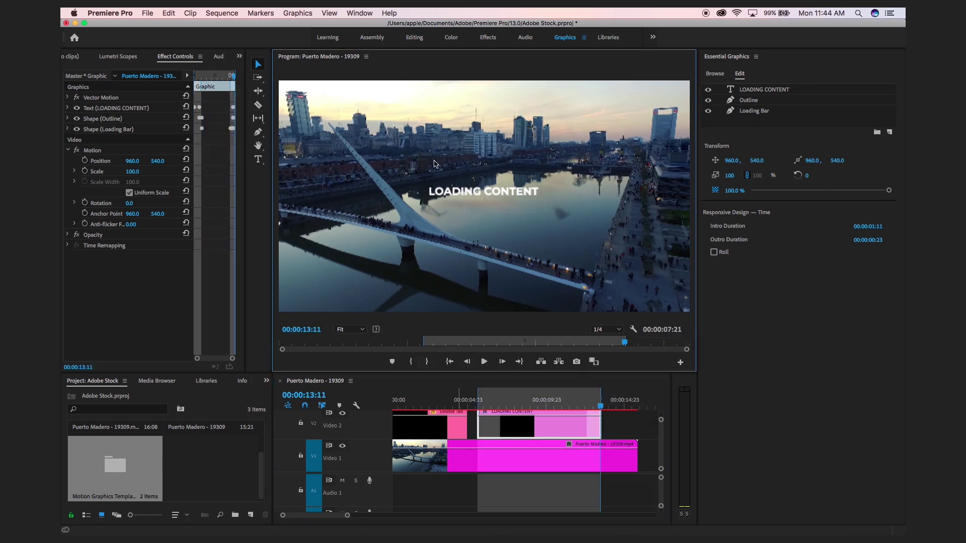
click(222, 13)
click(242, 52)
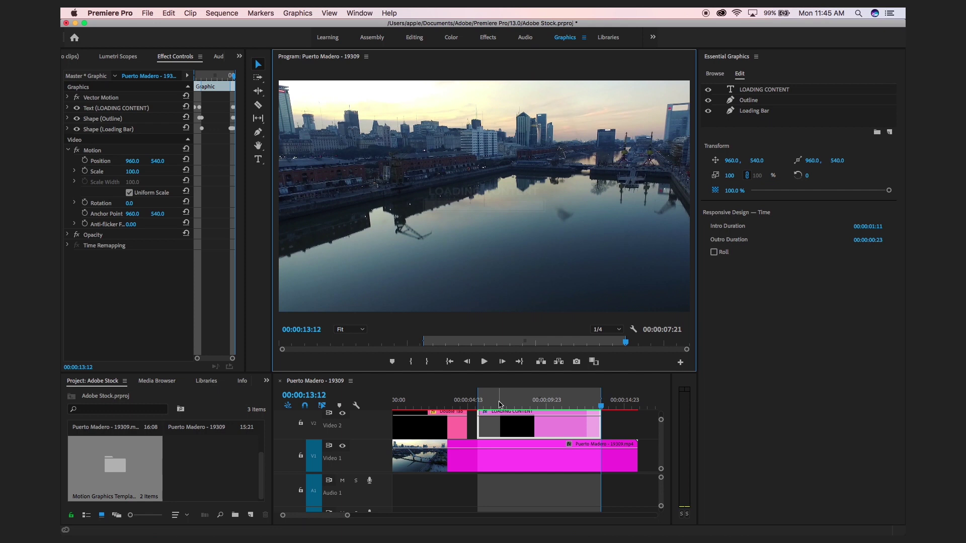
Scrub from 06:13 to 09:10 over the bridge shot, then return to browsing the installed templates
click(492, 401)
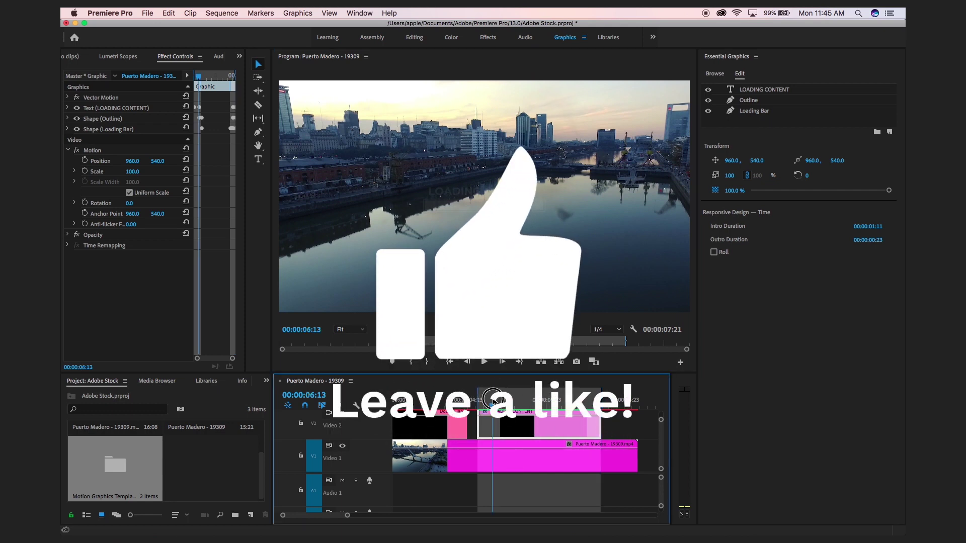
drag(492, 401, 543, 405)
click(715, 74)
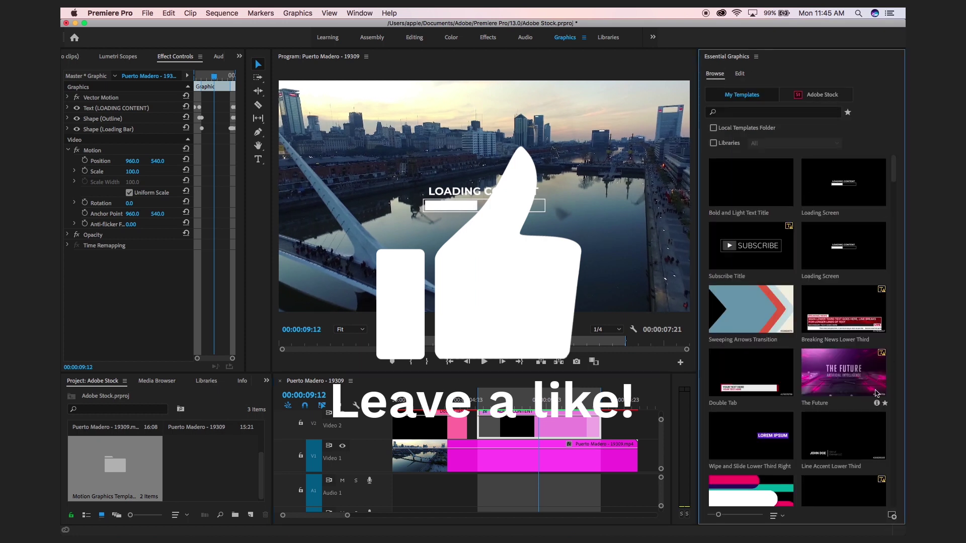